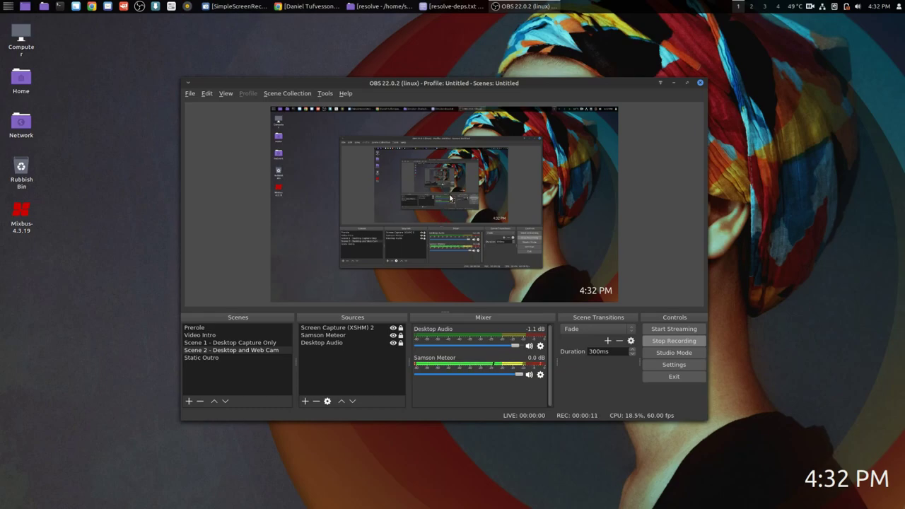
Step: Bring Chrome forward and switch to the Blackmagic Design homepage tab
click(315, 6)
click(325, 21)
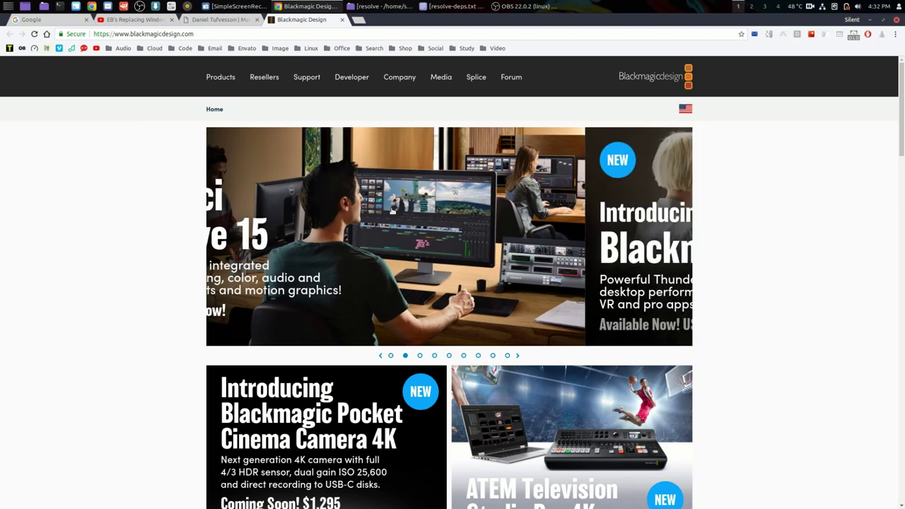
Step: Return the homepage carousel to the Resolve 15 slide and open the DaVinci Resolve product page
click(390, 356)
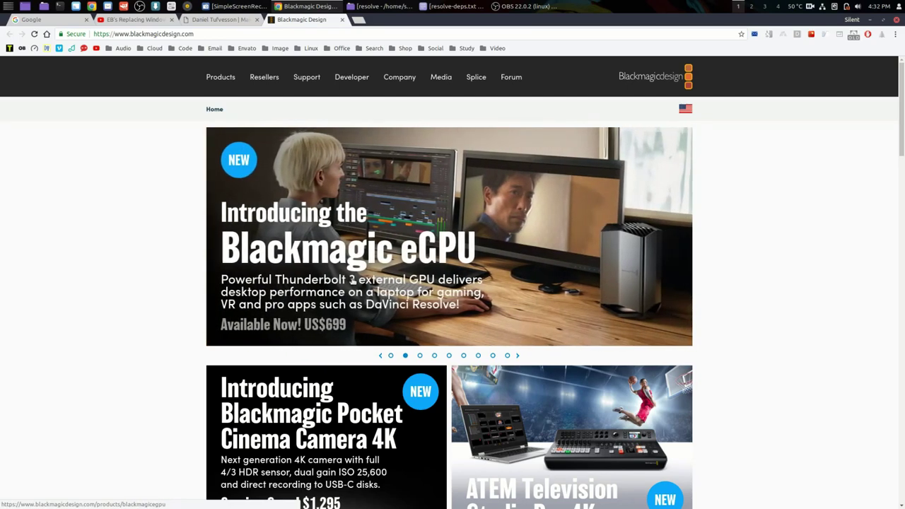
click(391, 355)
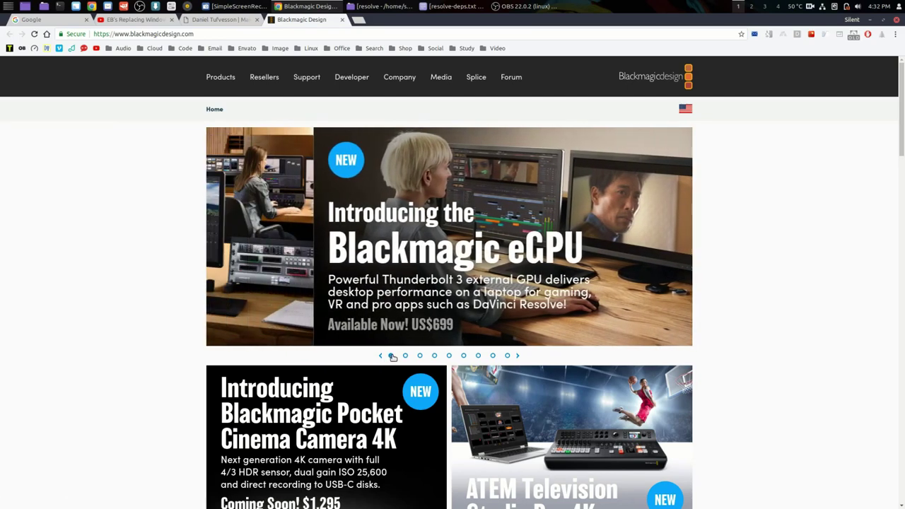
click(451, 247)
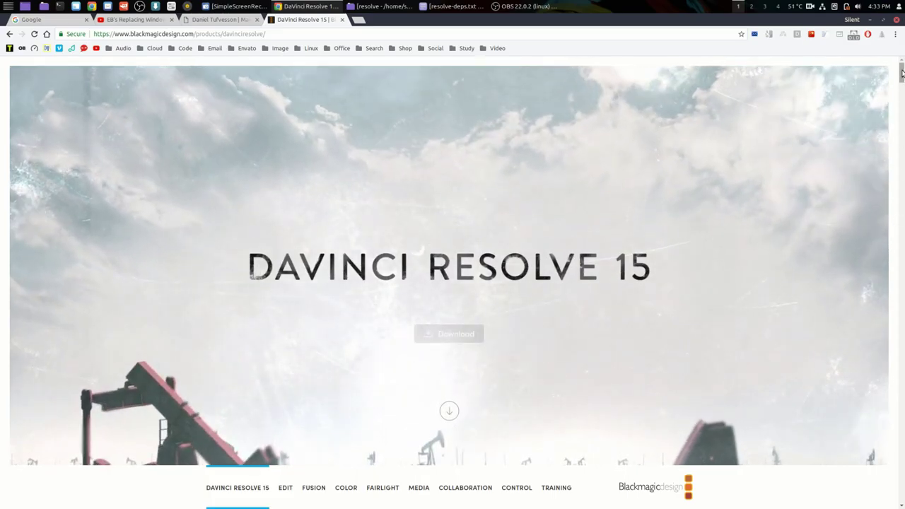
drag(901, 72, 900, 485)
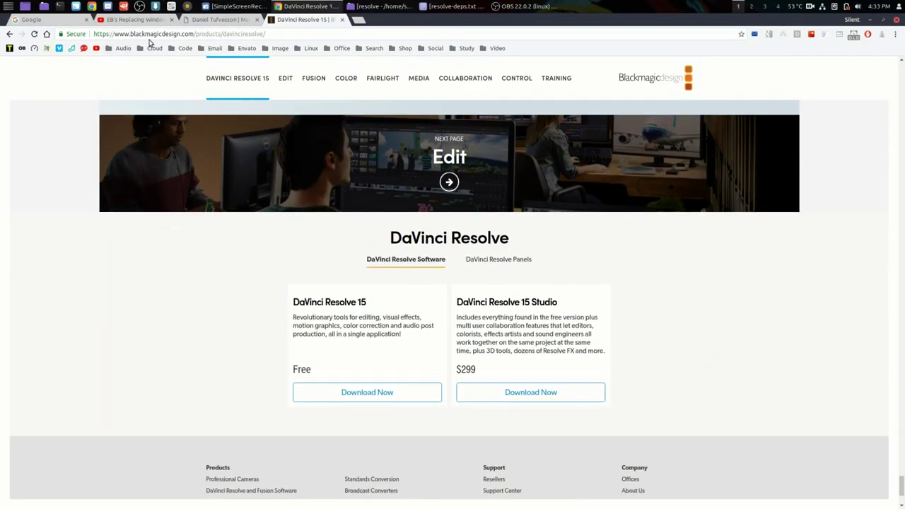
Step: Reopen the DaVinci Resolve 15 product page from the home page and scroll to the download cards
click(9, 33)
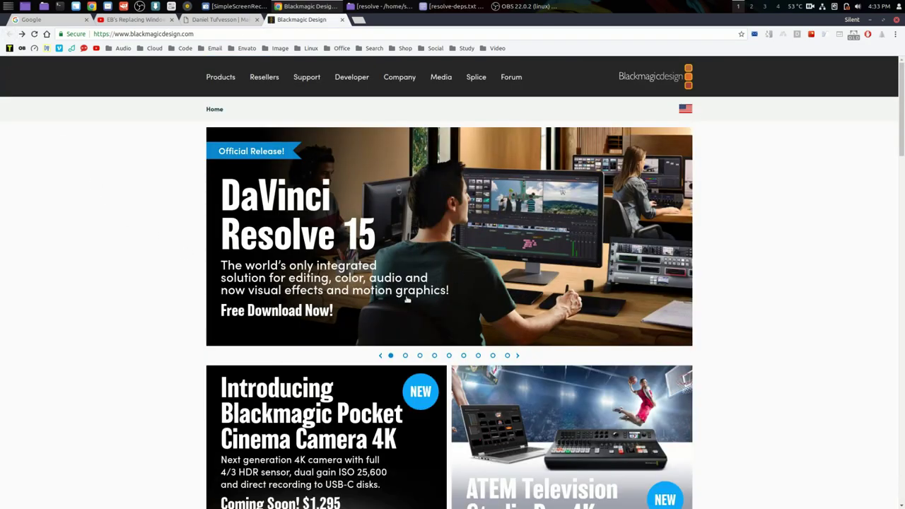
click(450, 221)
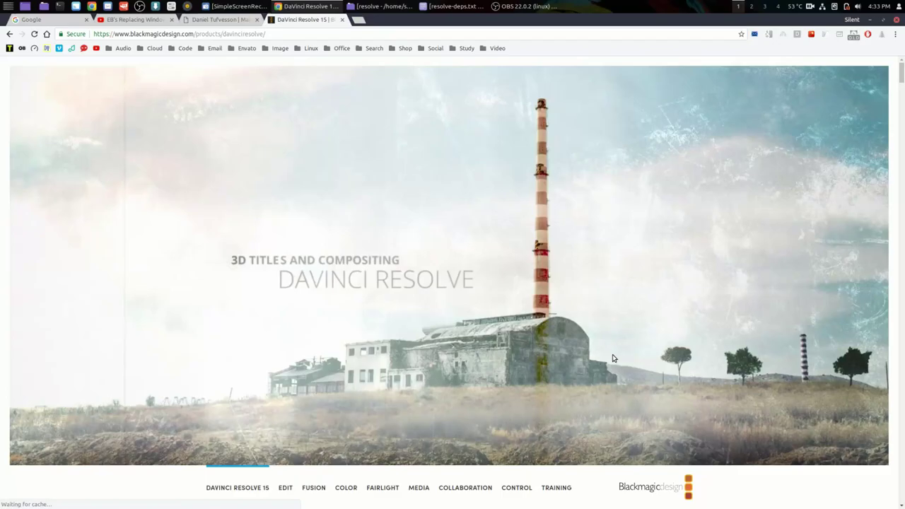
scroll(902, 284, down, 15)
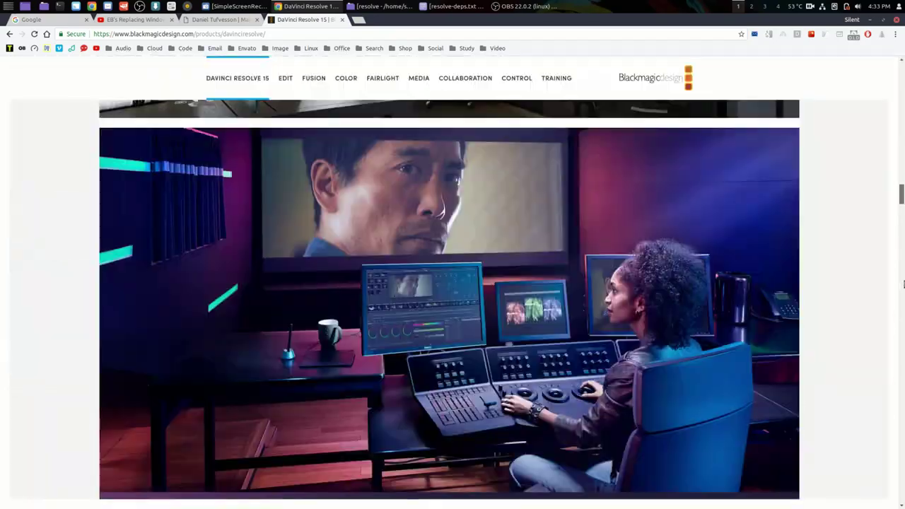
scroll(903, 284, down, 10)
scroll(735, 244, up, 1)
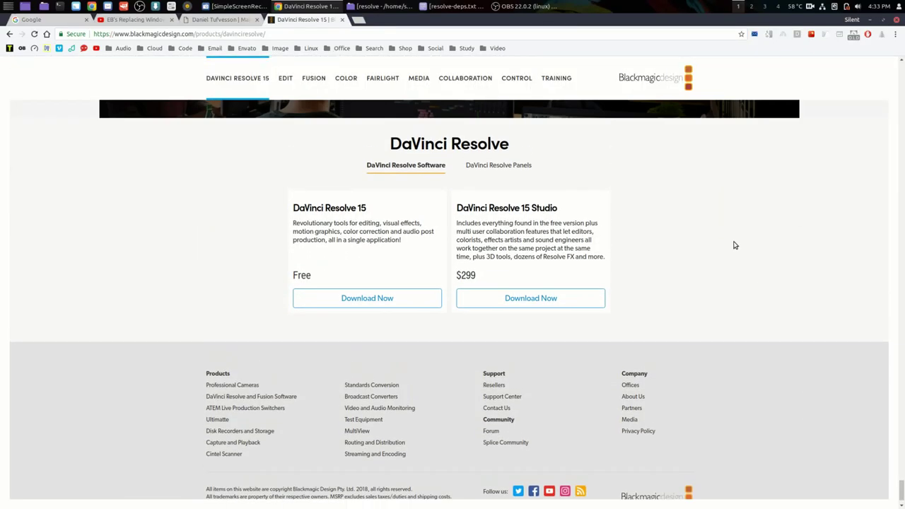
scroll(735, 245, up, 1)
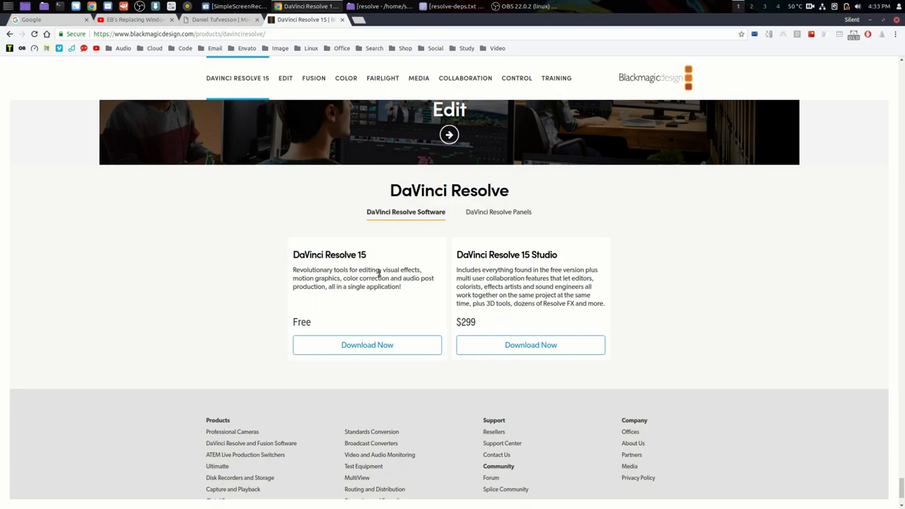
Step: Choose the Linux download for free DaVinci Resolve 15, then dismiss the registration form
click(382, 345)
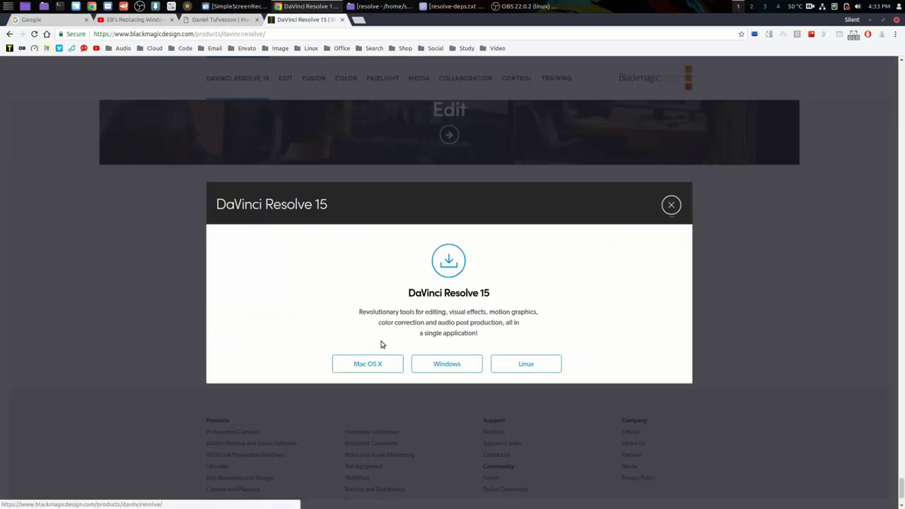
click(530, 366)
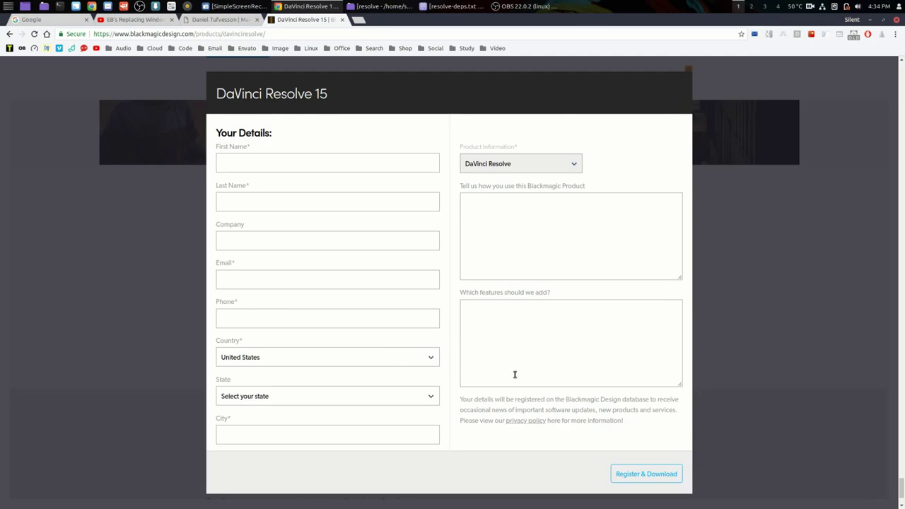
click(824, 300)
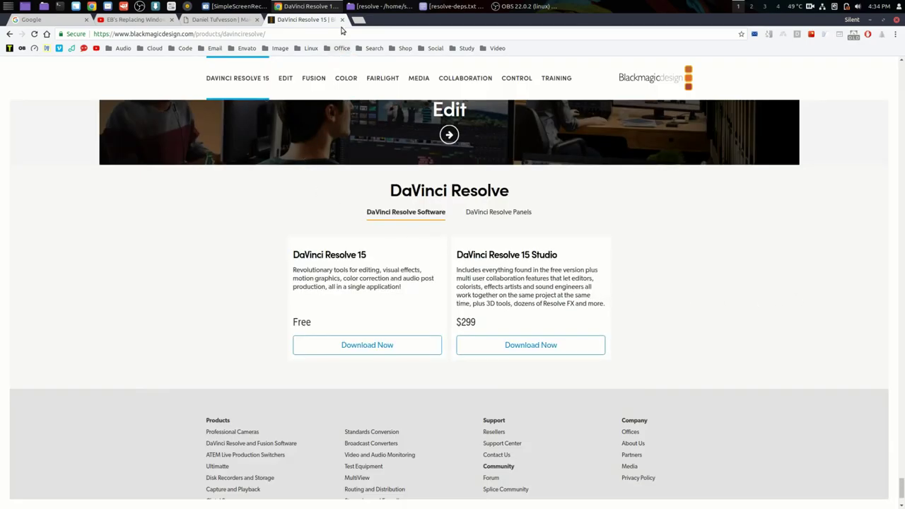
Step: Close the Blackmagic product tab and bring the MakeResolveDeb page window back
click(342, 20)
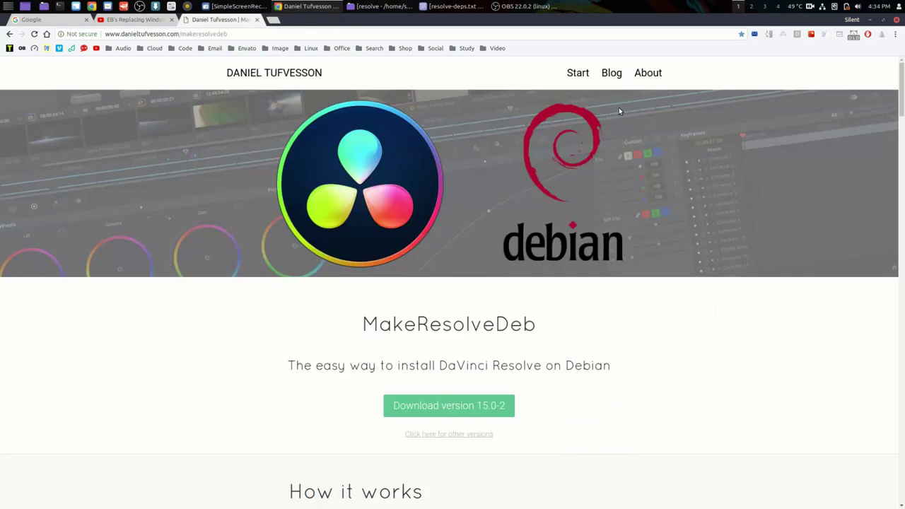
click(870, 20)
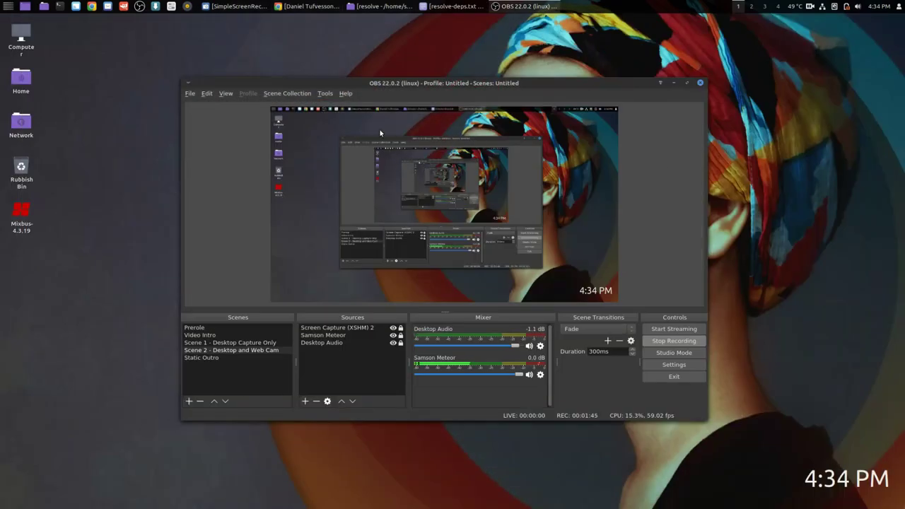
click(290, 5)
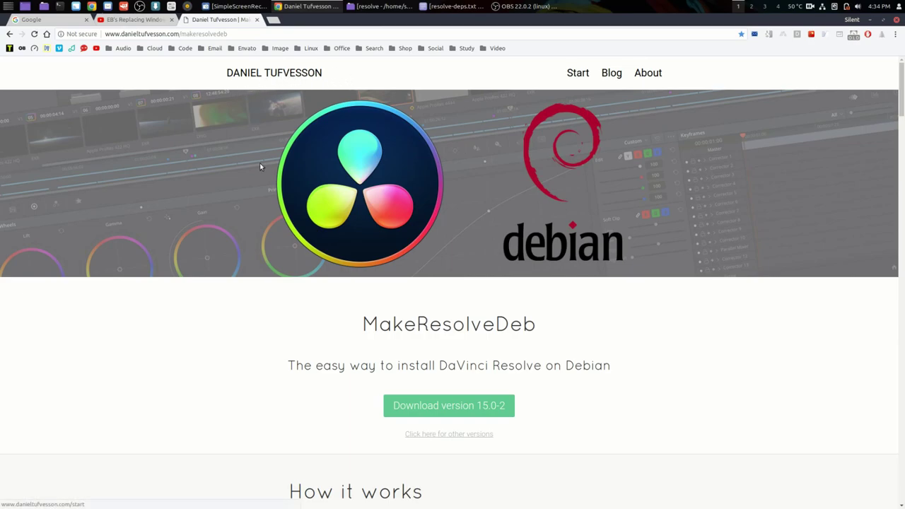
Step: Scroll down to the All MakeResolveDeb versions list, back to the top, then minimize Chrome
scroll(513, 165, down, 2)
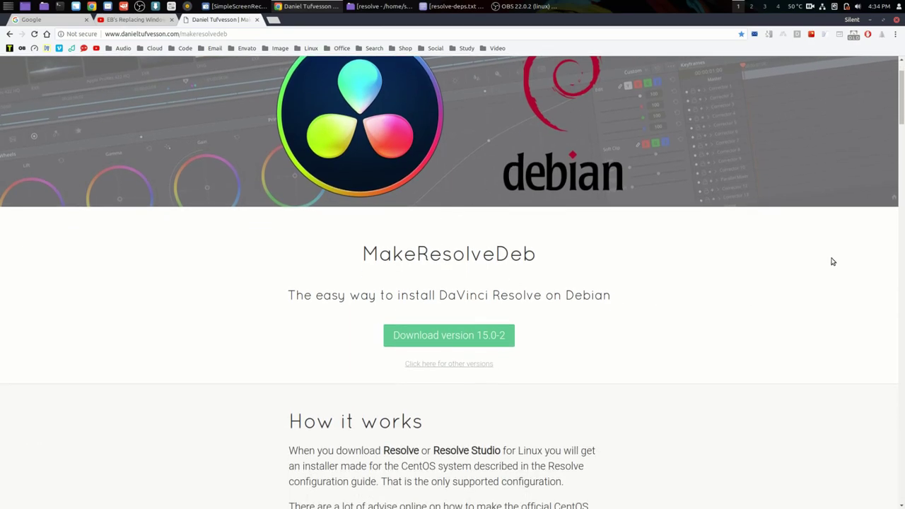
drag(903, 85, 903, 428)
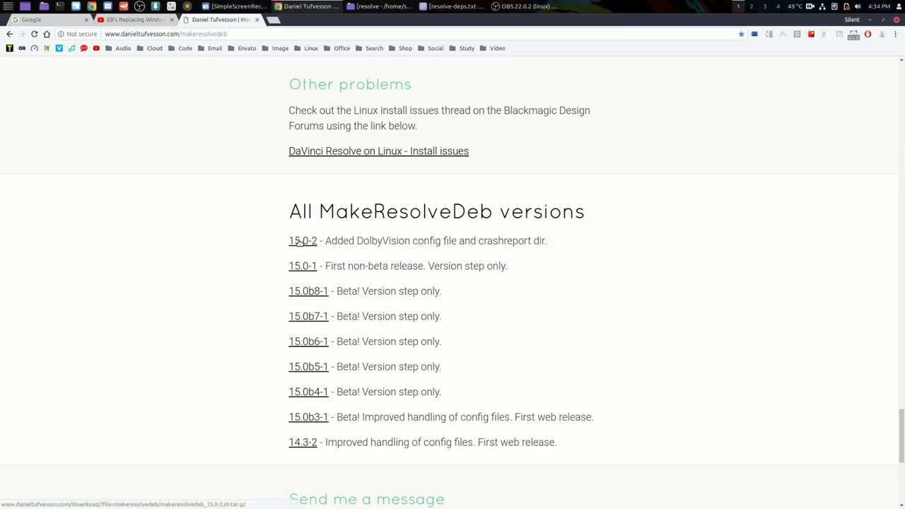
drag(902, 468, 902, 97)
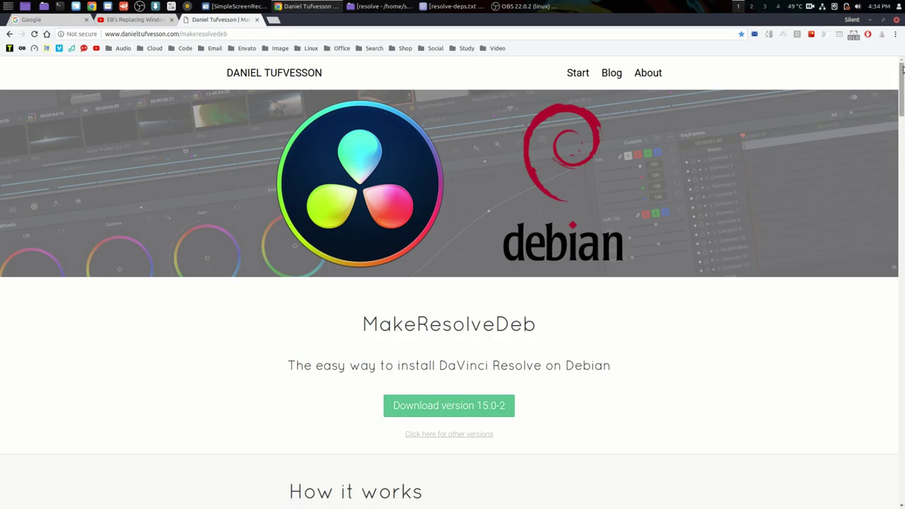
click(870, 20)
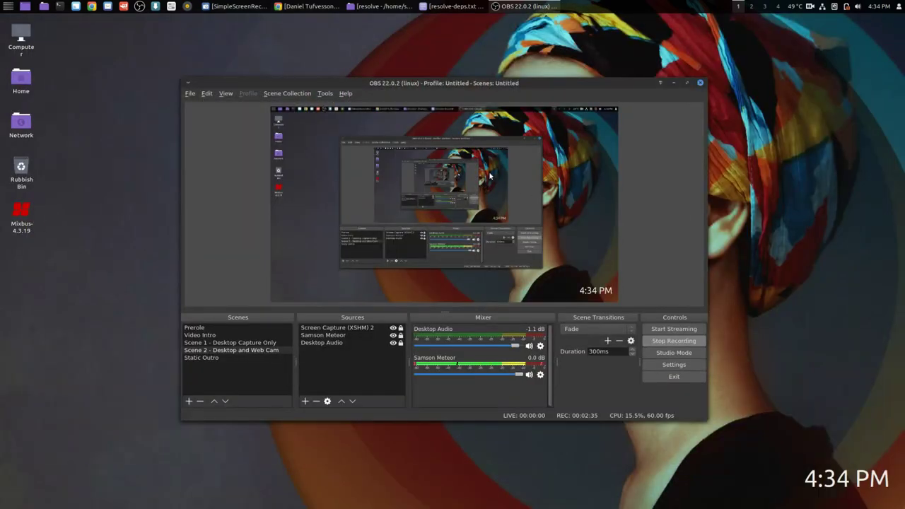
Step: Minimize OBS and open the DaVinci_Resolve_15.0_Linux folder in Nemo
click(673, 83)
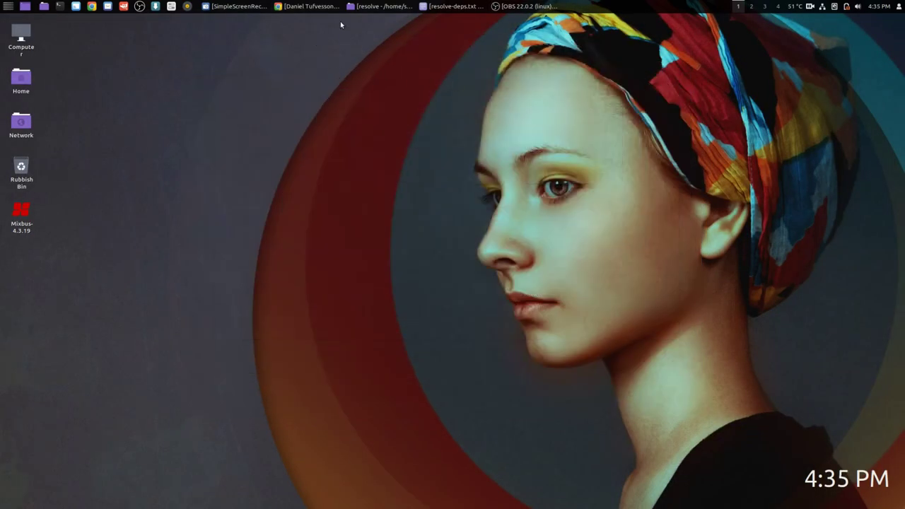
click(380, 7)
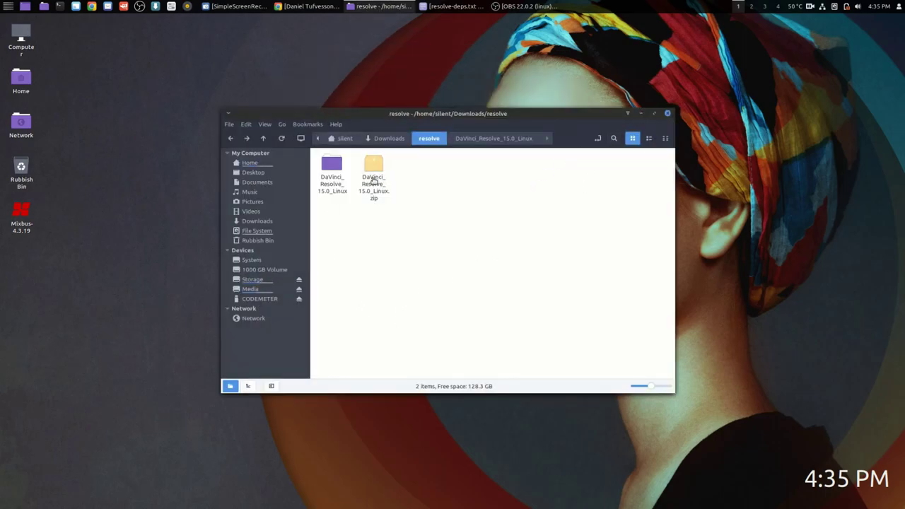
double_click(336, 187)
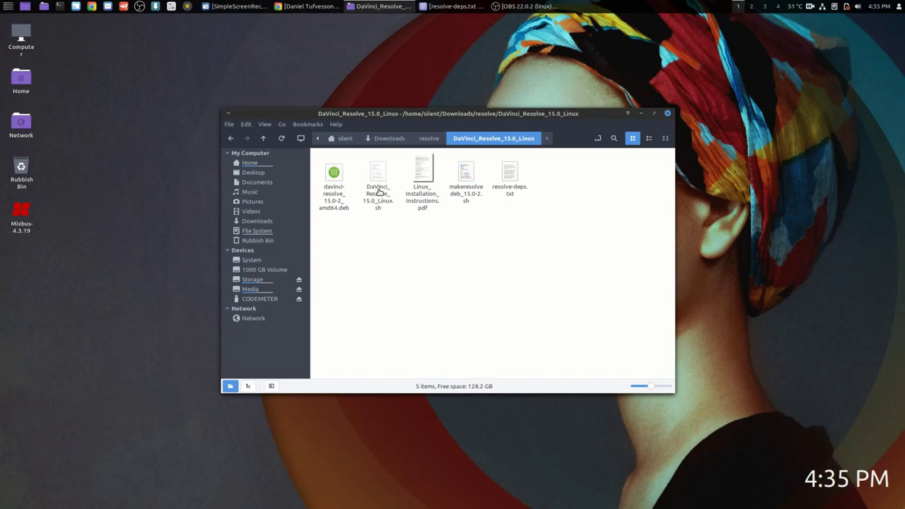
Step: Check the DaVinci_Resolve_15.0_Linux.sh context menu, dismiss it, and bring up resolve-deps.txt
right_click(379, 192)
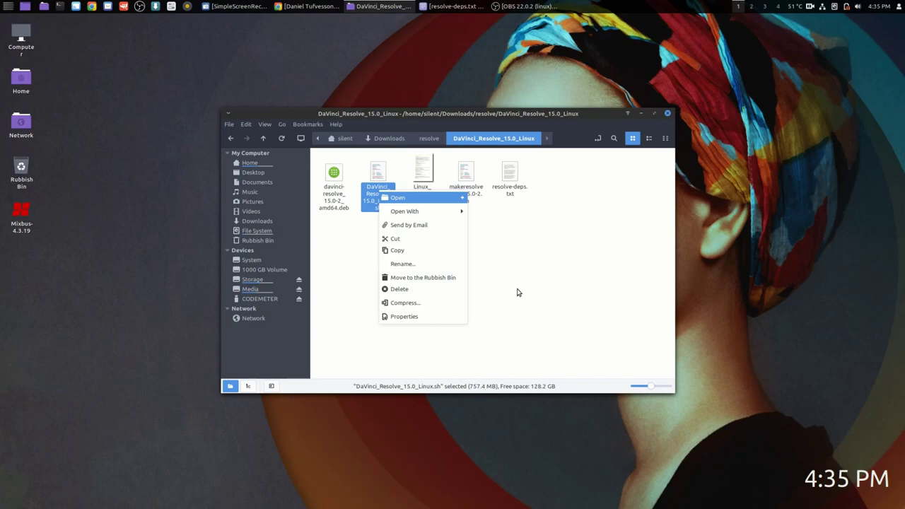
key(Escape)
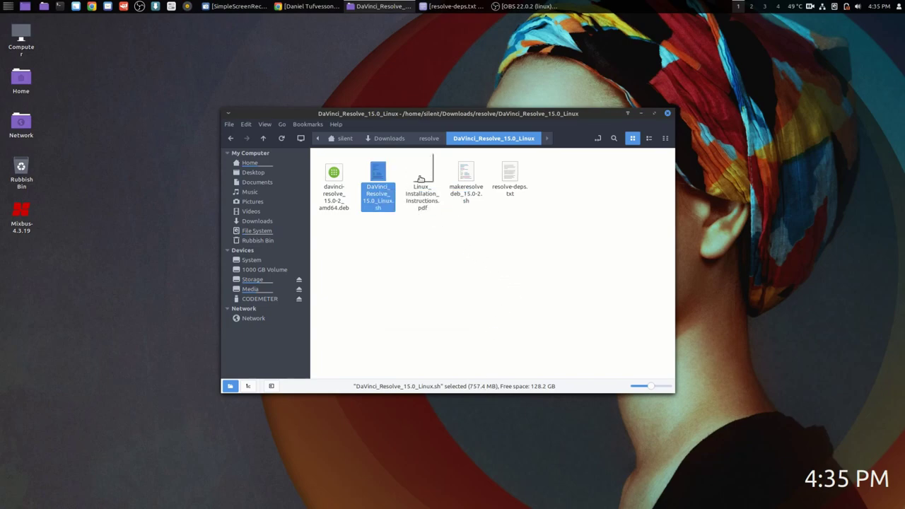
click(466, 273)
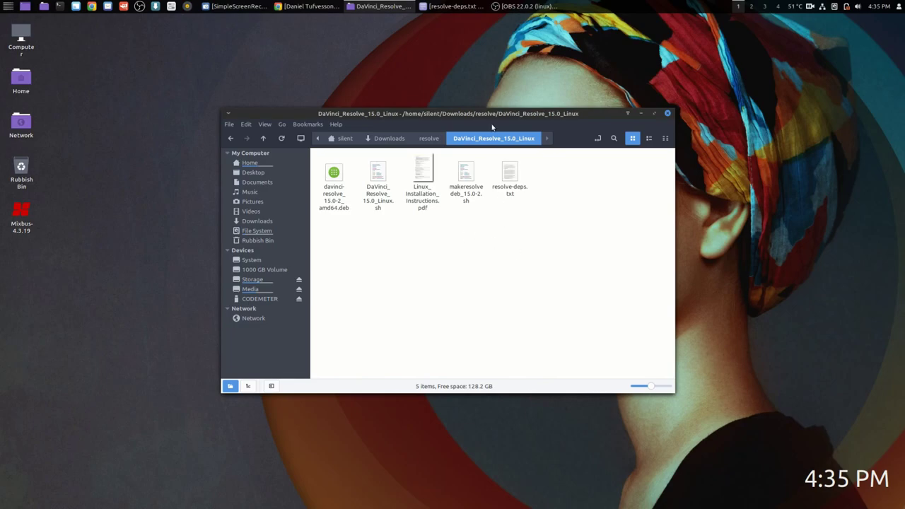
click(455, 7)
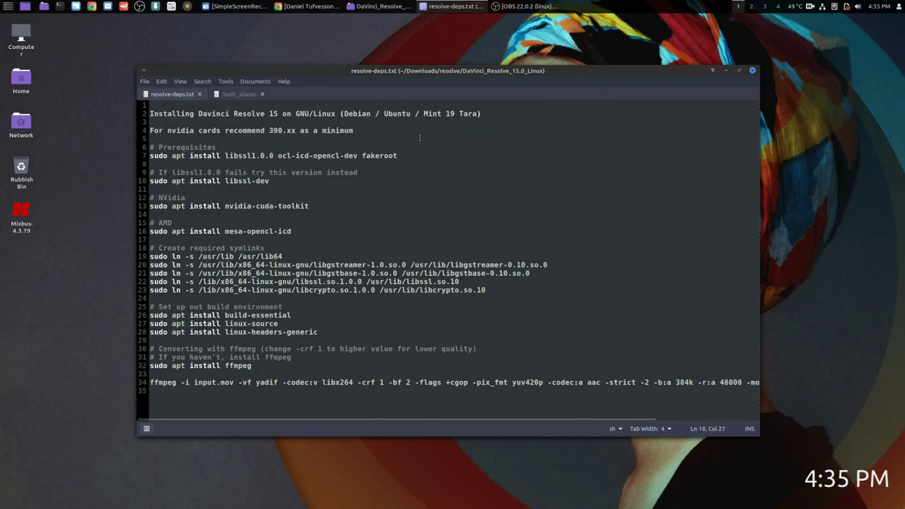
click(397, 124)
drag(270, 130, 296, 131)
click(374, 131)
drag(224, 181, 270, 181)
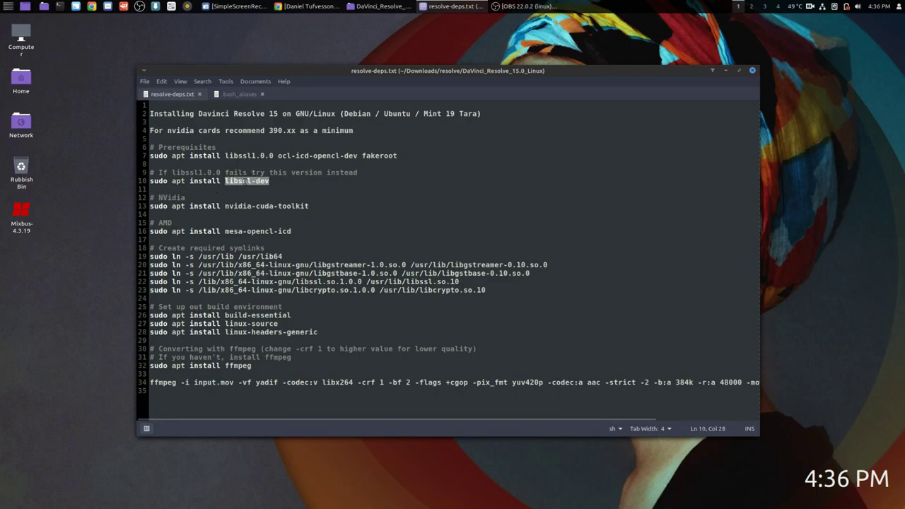
key(Right)
drag(224, 156, 274, 156)
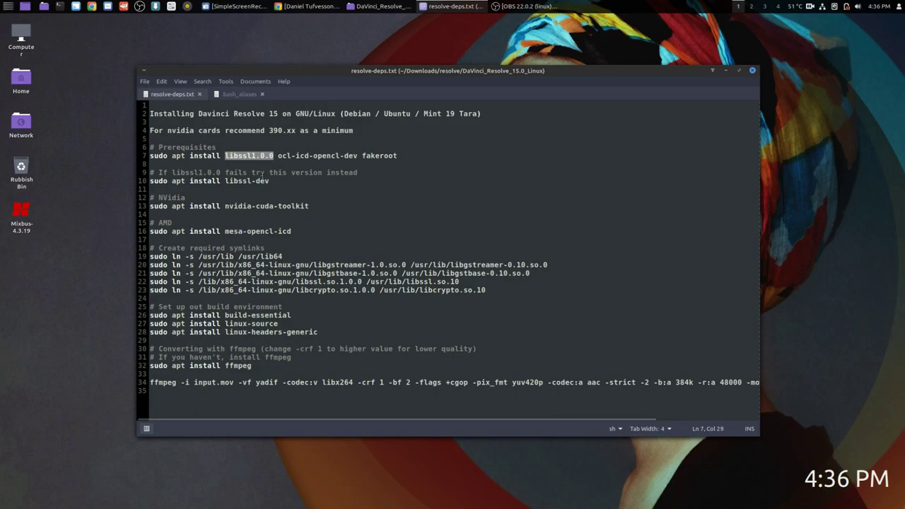
click(424, 178)
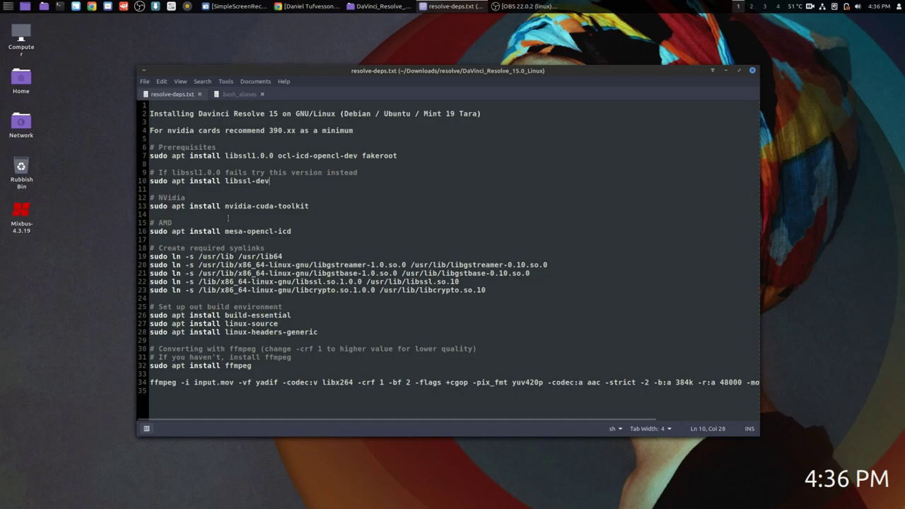
drag(224, 206, 315, 202)
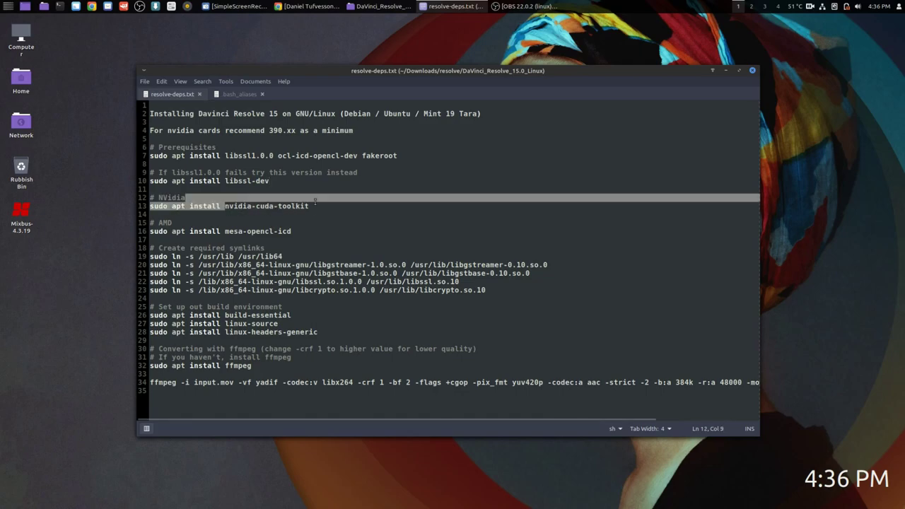
click(316, 205)
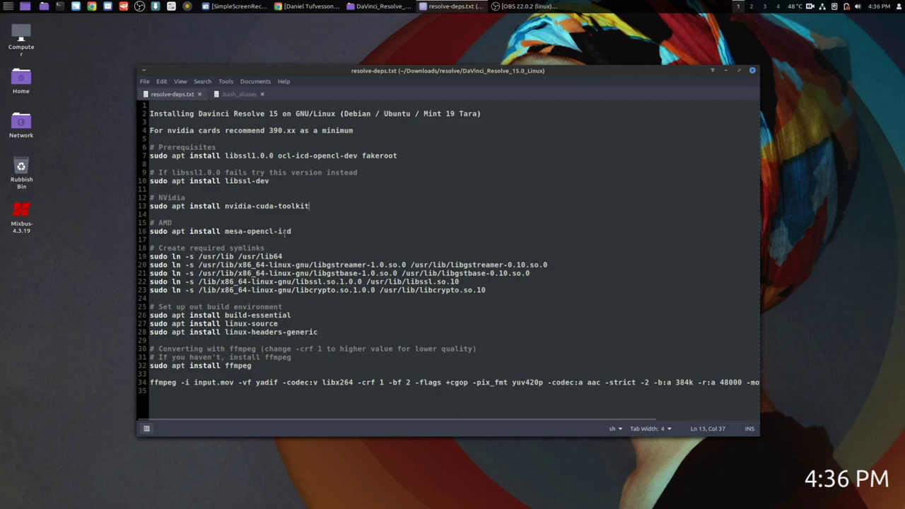
click(296, 231)
drag(294, 231, 92, 198)
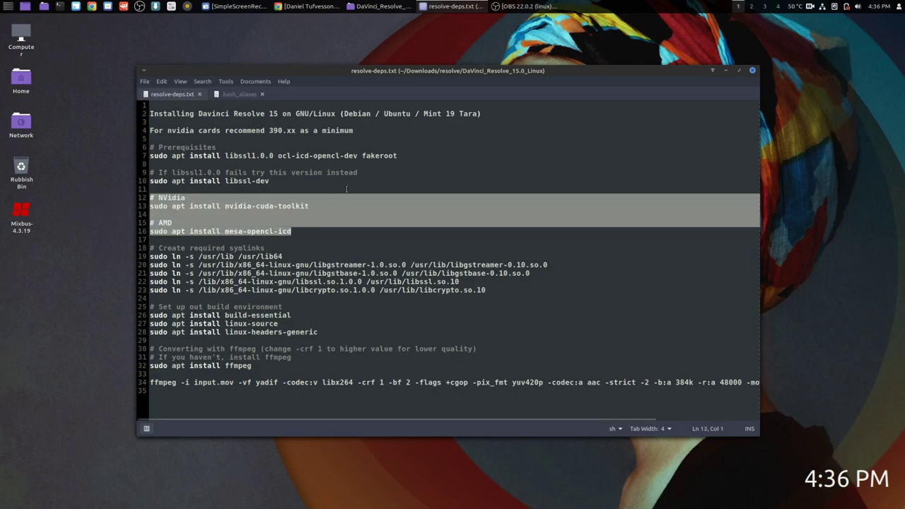
click(337, 200)
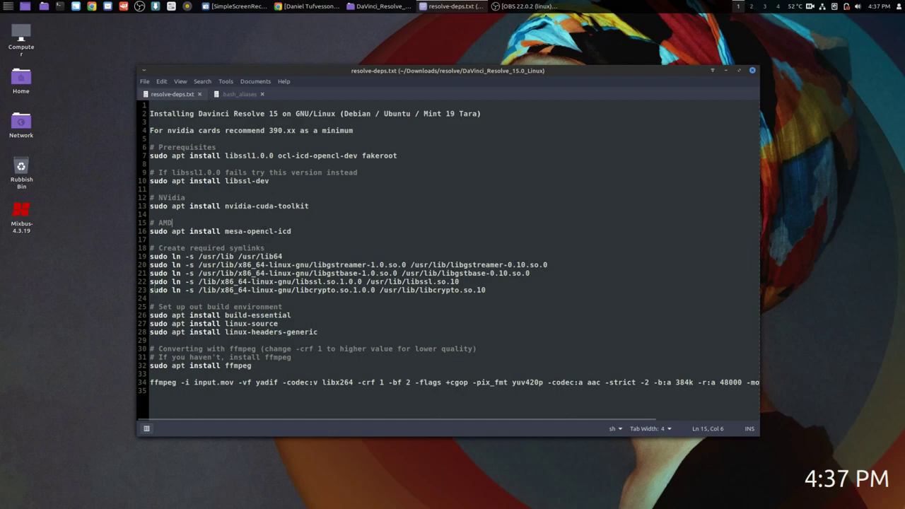
drag(149, 257, 505, 291)
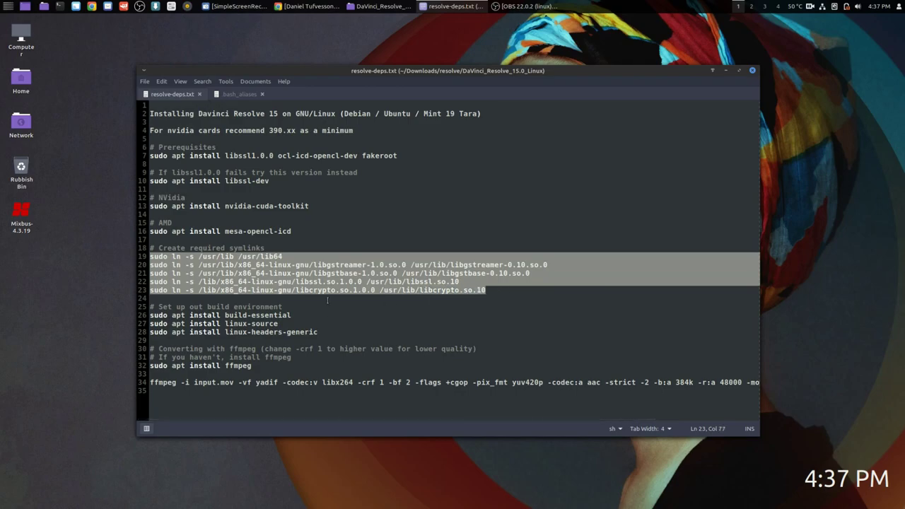
click(326, 246)
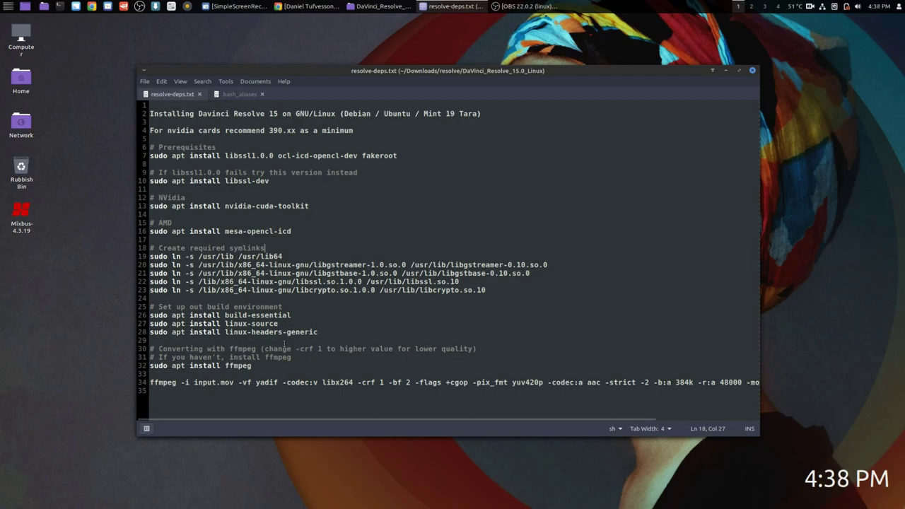
click(10, 7)
mouse_move(74, 161)
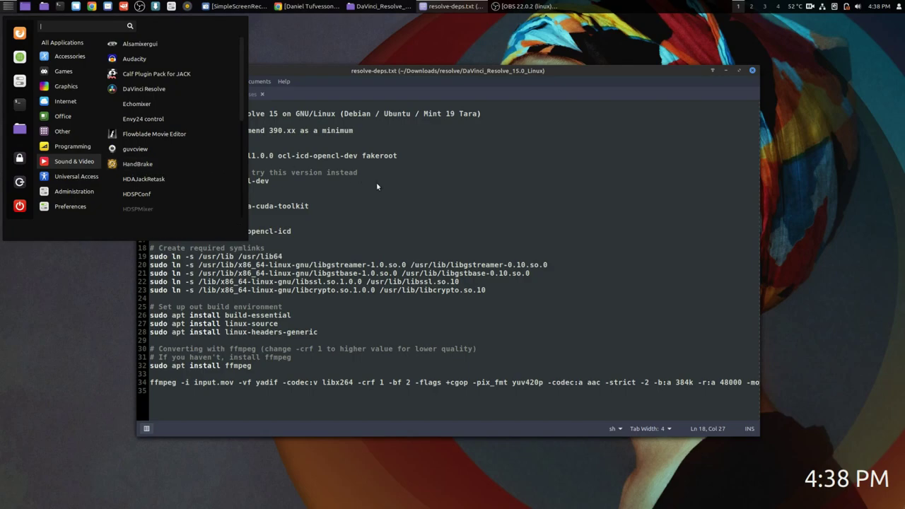
click(378, 206)
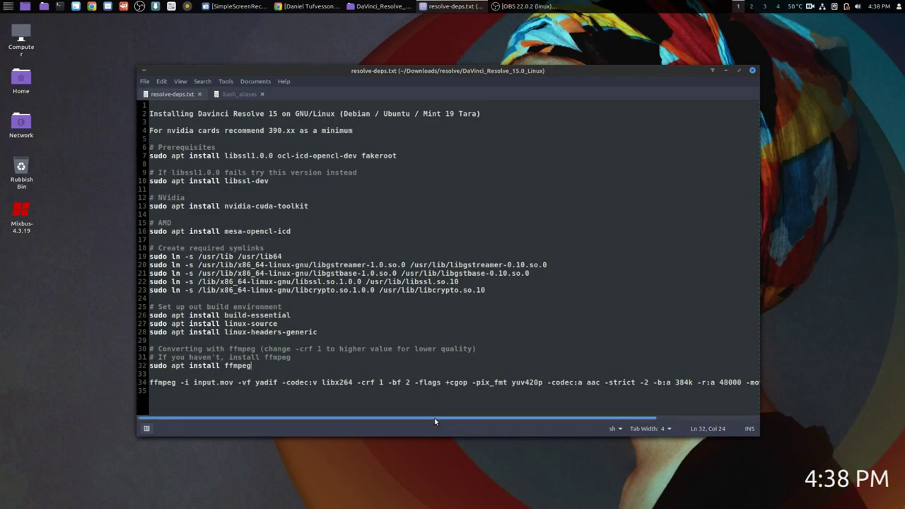
drag(432, 420, 451, 426)
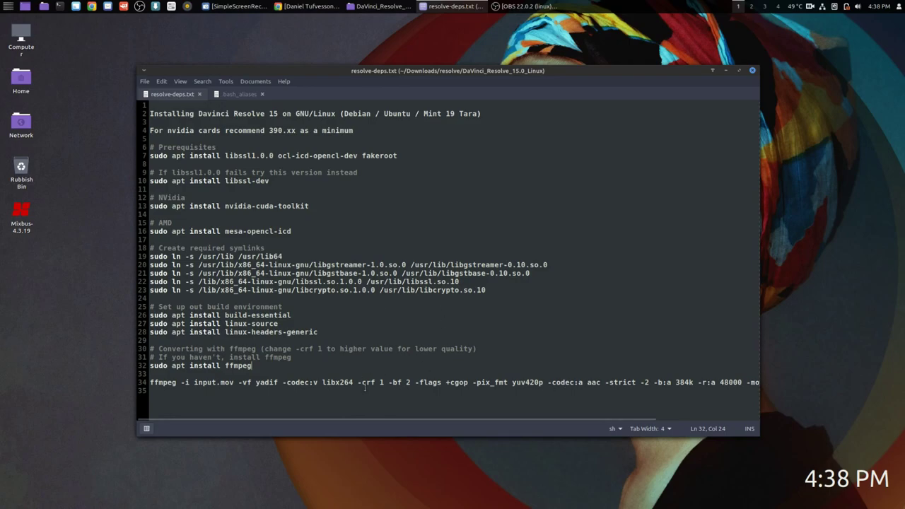
drag(361, 381, 385, 382)
click(378, 382)
Step: Highlight the dependency commands on lines 6–28, clear the selection, and minimize Xed
drag(331, 333, 142, 157)
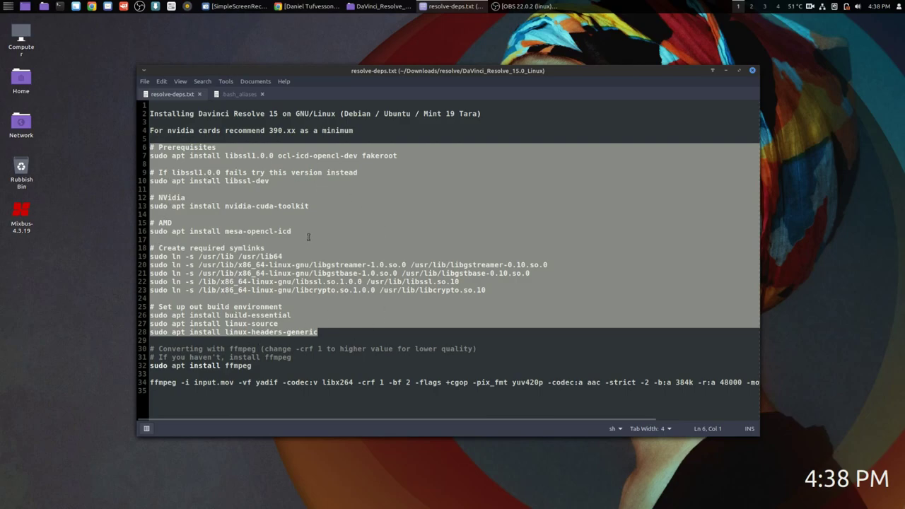
click(383, 237)
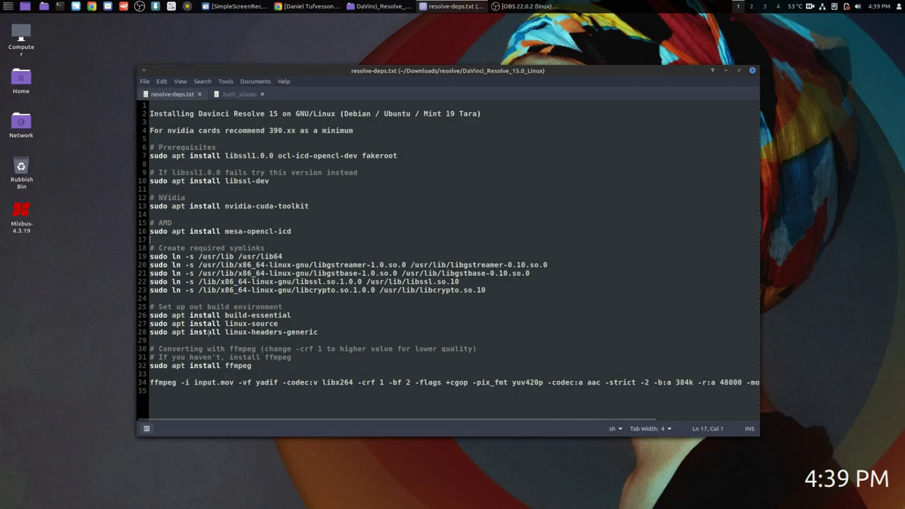
click(725, 72)
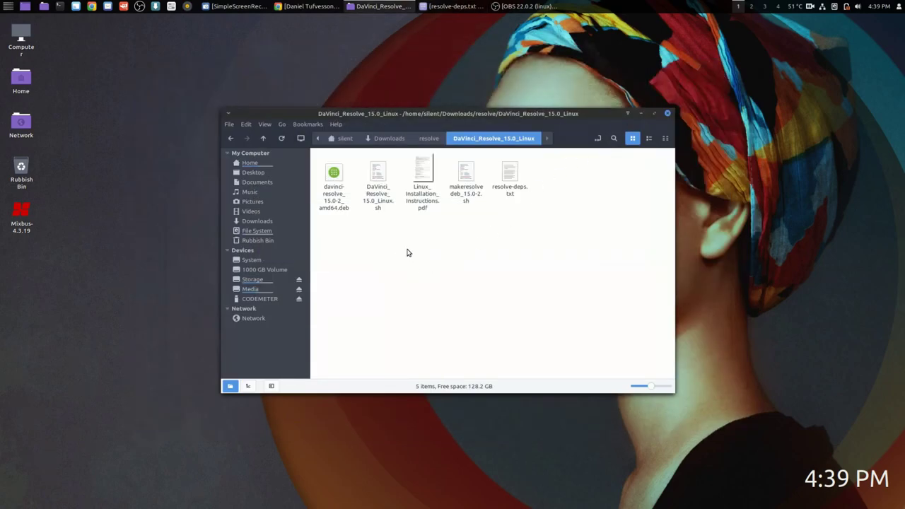
Step: Nudge Nemo left, minimize Chrome, and open the installer folder's background context menu
drag(451, 115, 439, 113)
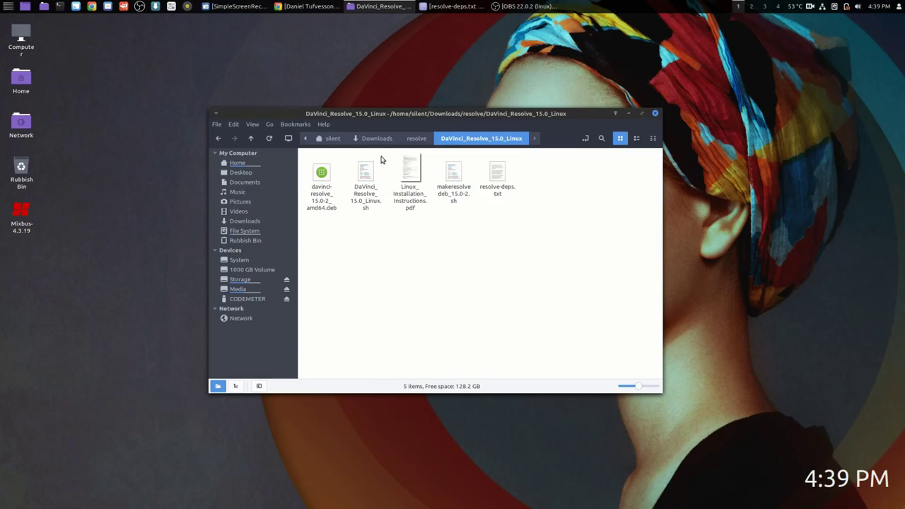
click(302, 6)
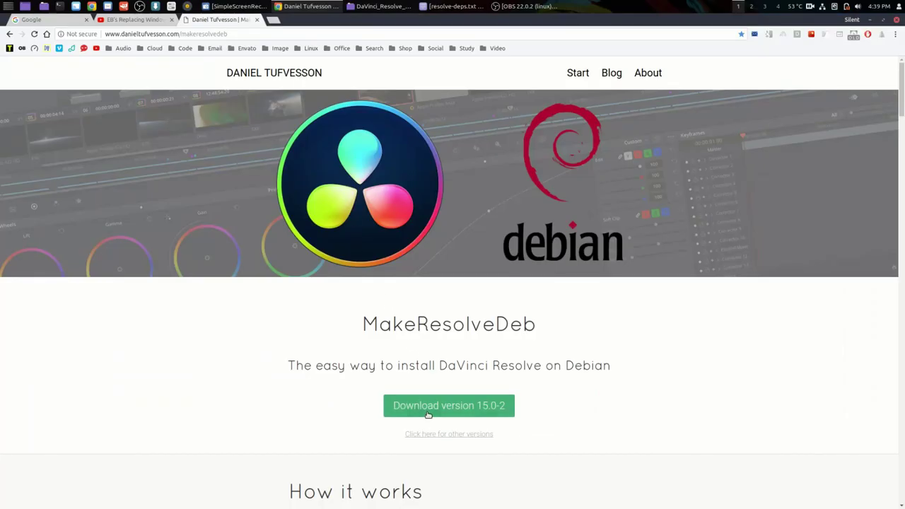
click(870, 20)
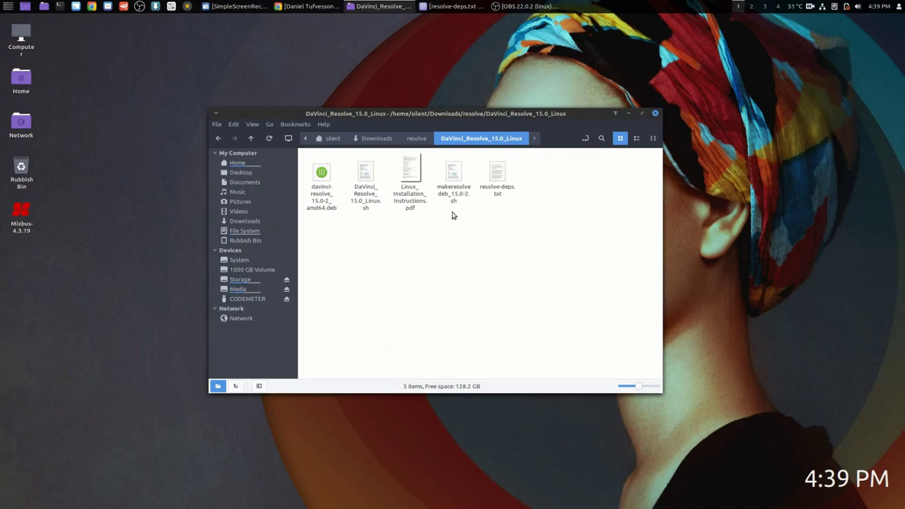
right_click(397, 250)
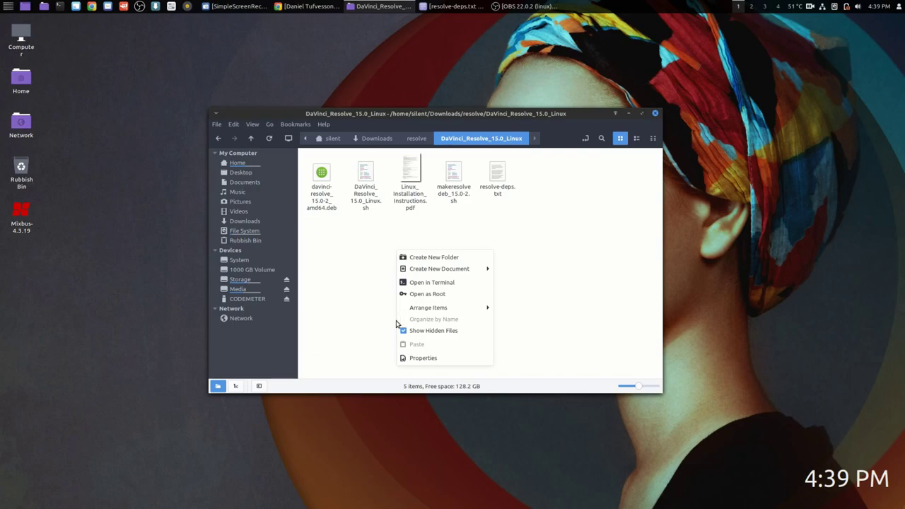
Step: Open a terminal in the folder and run ./makeresolvedeb_15.0-2.sh lite, answering y to the license
click(443, 284)
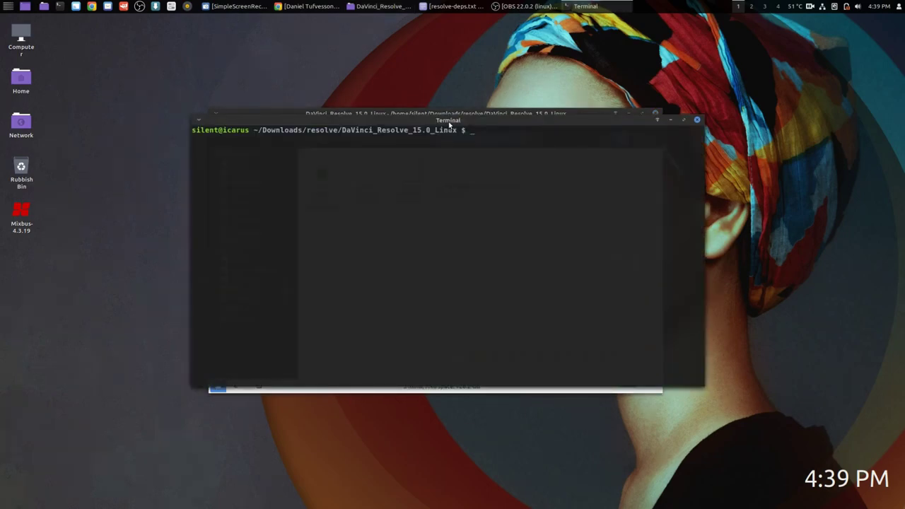
drag(448, 125, 436, 221)
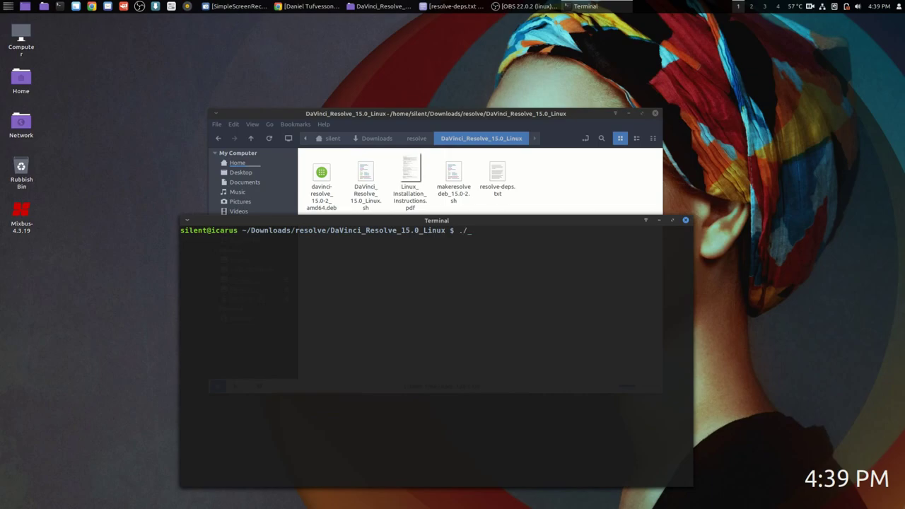
text(./m)
key(Tab)
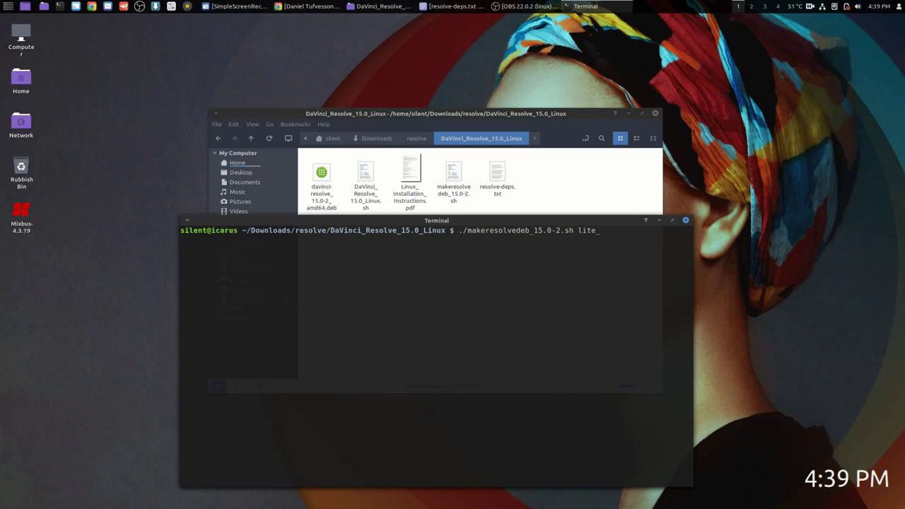
key(Return)
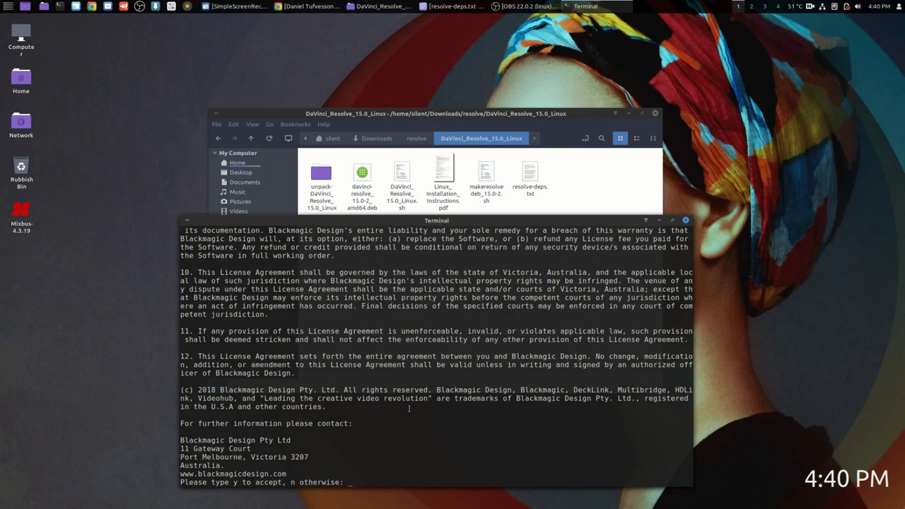
scroll(408, 408, up, 15)
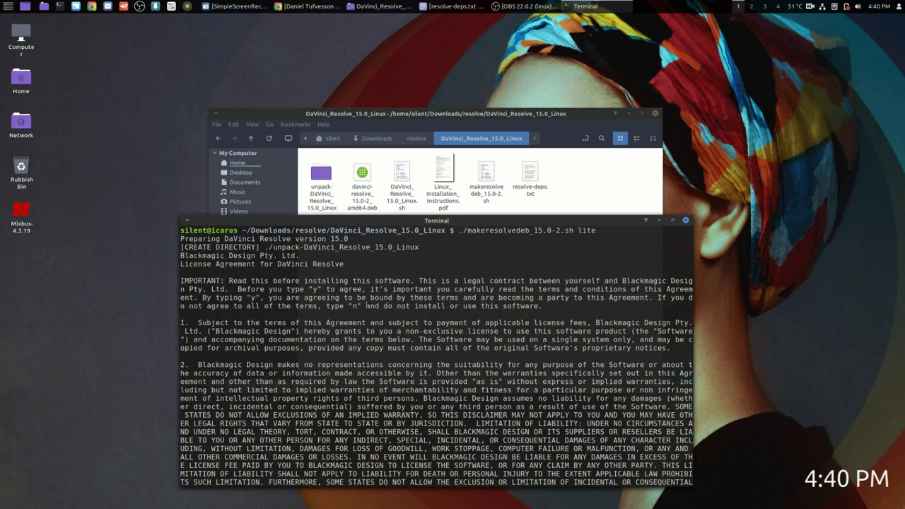
scroll(367, 305, down, 15)
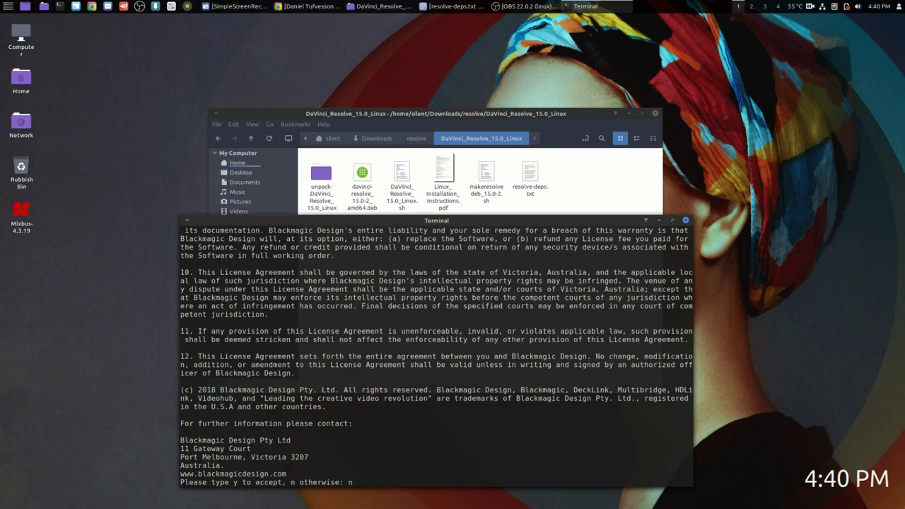
text(y)
key(Return)
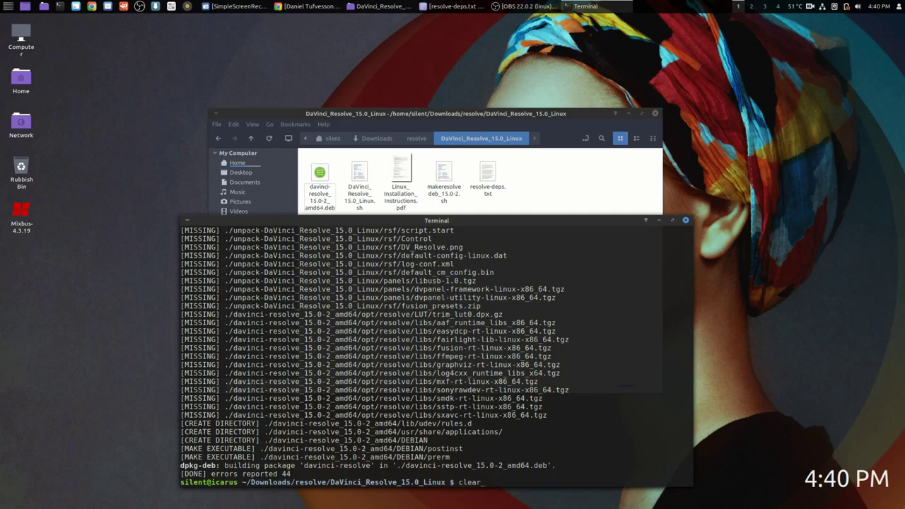
Step: Clear the terminal, start retyping the makeresolvedeb command with lite, then erase it
key(Return)
text(./ma)
key(Tab)
text(lite)
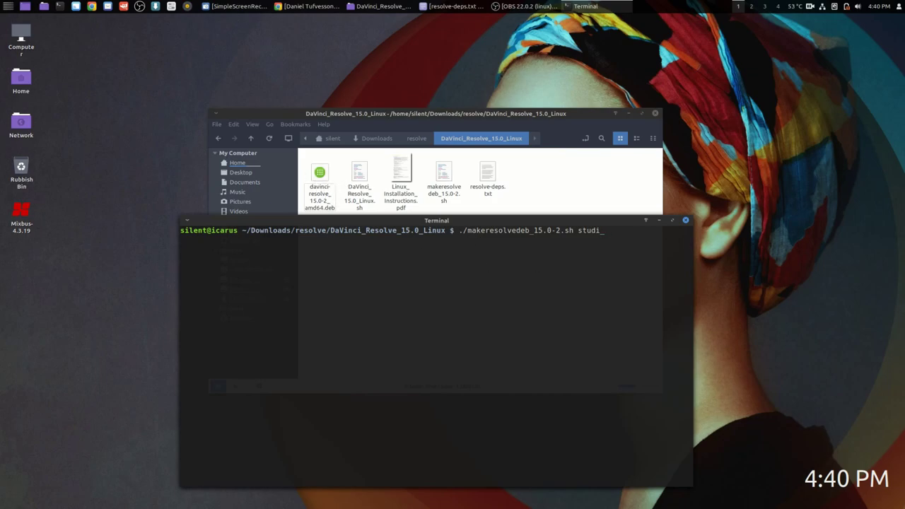
key(BackSpace)
key(BackSpace)
key(BackSpace)
key(BackSpace)
key(BackSpace)
key(BackSpace)
key(BackSpace)
key(BackSpace)
key(BackSpace)
key(BackSpace)
key(BackSpace)
key(BackSpace)
key(BackSpace)
key(BackSpace)
key(BackSpace)
key(BackSpace)
key(BackSpace)
key(BackSpace)
key(BackSpace)
key(BackSpace)
key(BackSpace)
key(BackSpace)
key(BackSpace)
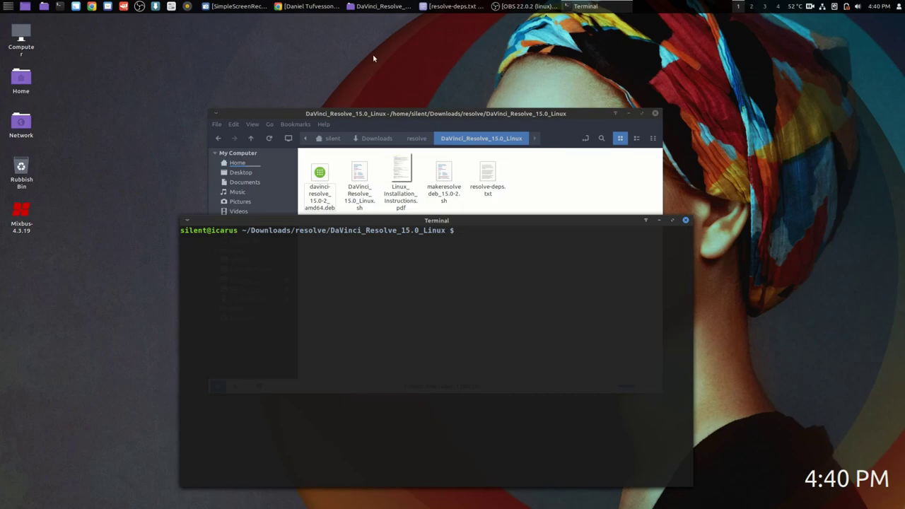
Step: Return to the MakeResolveDeb page, briefly highlight 'CentOS', and scroll to the Instructions section
click(319, 7)
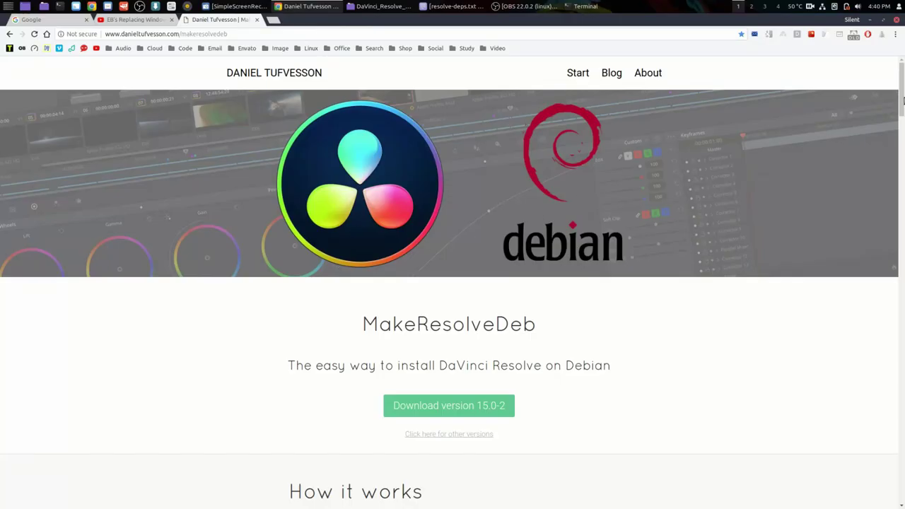
mouse_move(903, 101)
mouse_down()
mouse_move(901, 141)
mouse_move(901, 119)
mouse_up()
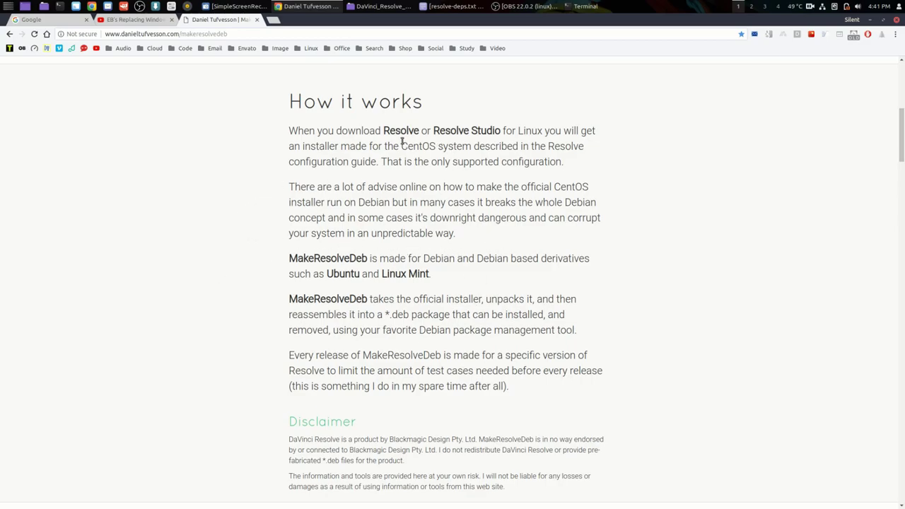
drag(402, 143, 434, 145)
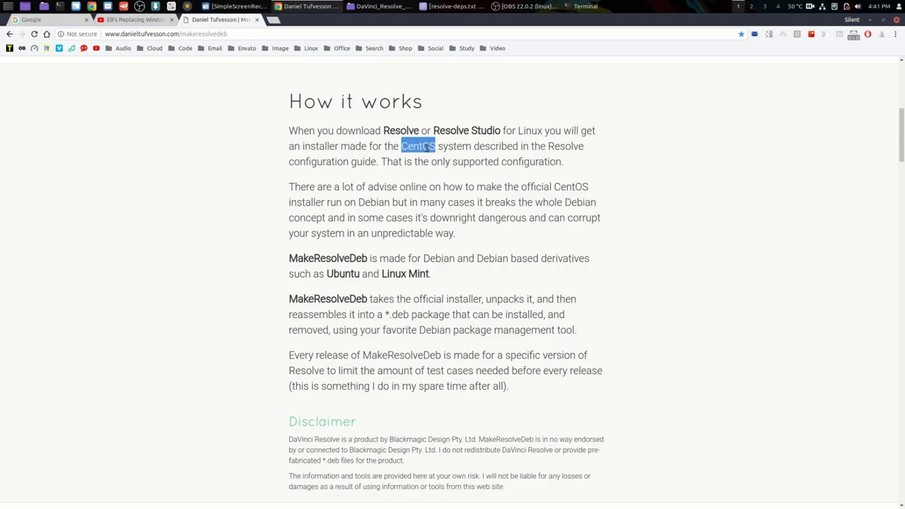
click(427, 146)
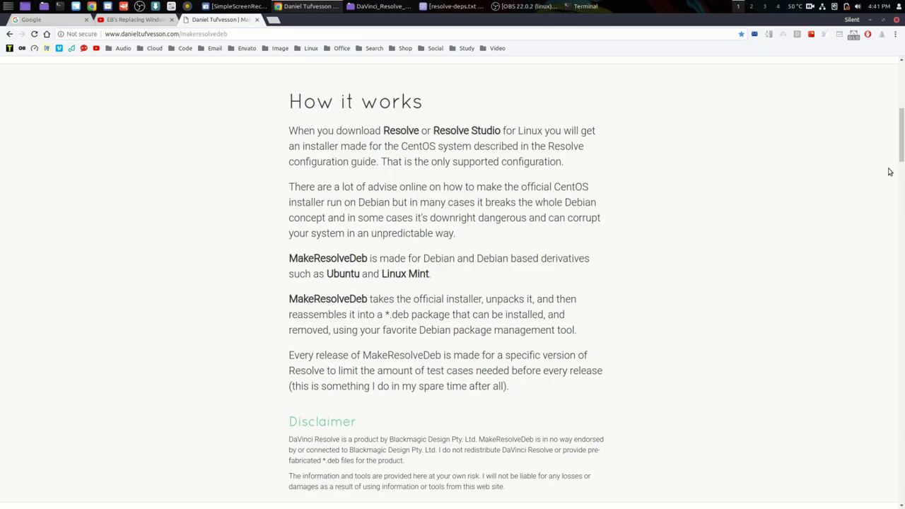
drag(901, 134, 901, 188)
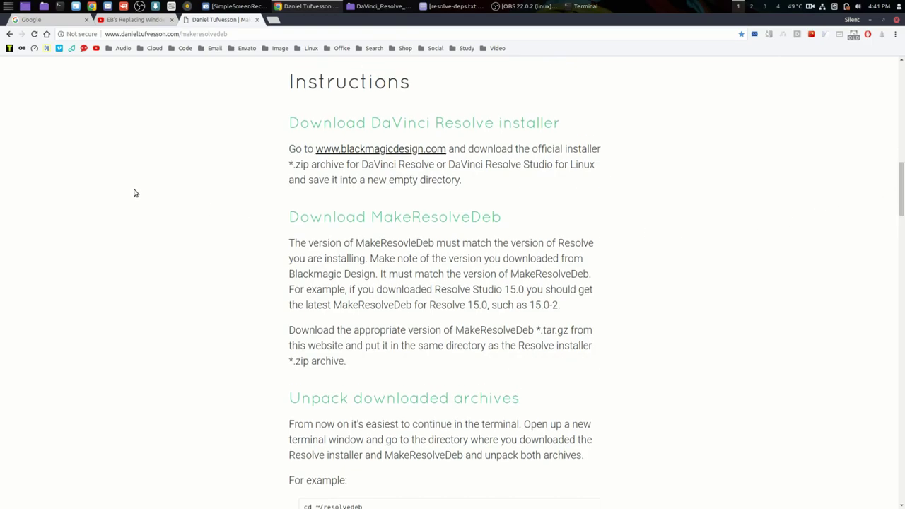
Step: Scroll the MakeResolveDeb page to the Missing libssl1.0.0 section and its dpkg-reconfigure commands
scroll(180, 254, down, 5)
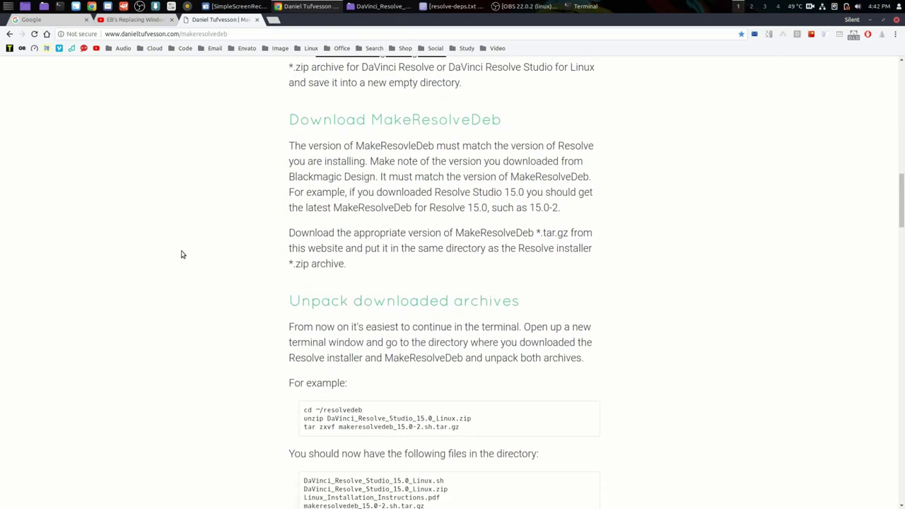
scroll(222, 188, down, 5)
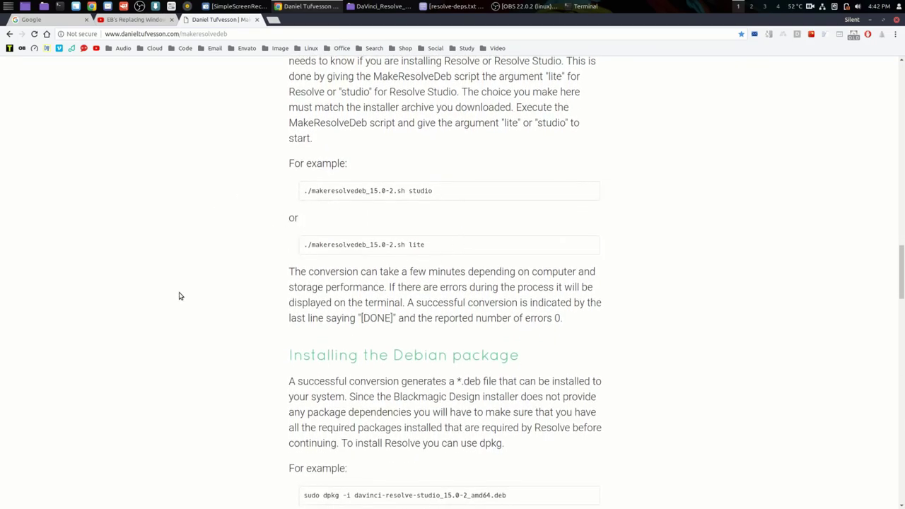
scroll(196, 156, down, 1)
scroll(194, 157, down, 4)
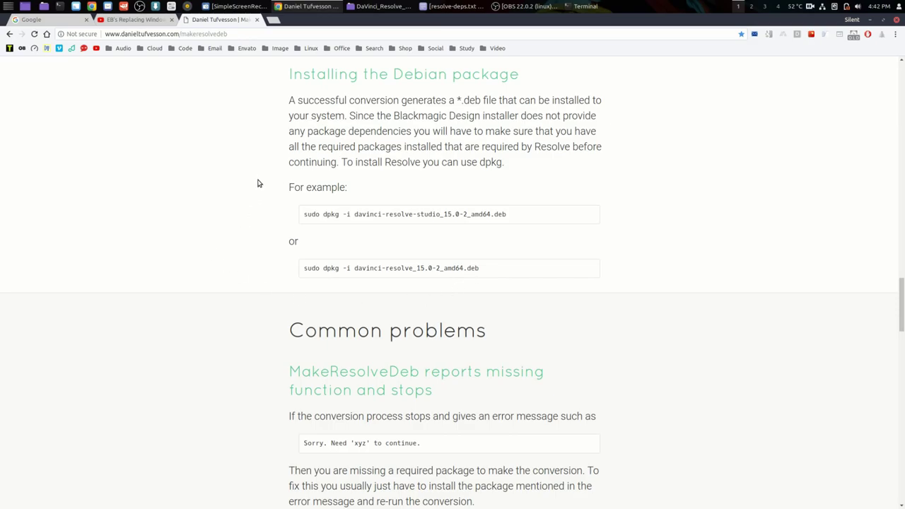
scroll(256, 184, up, 6)
scroll(256, 184, down, 10)
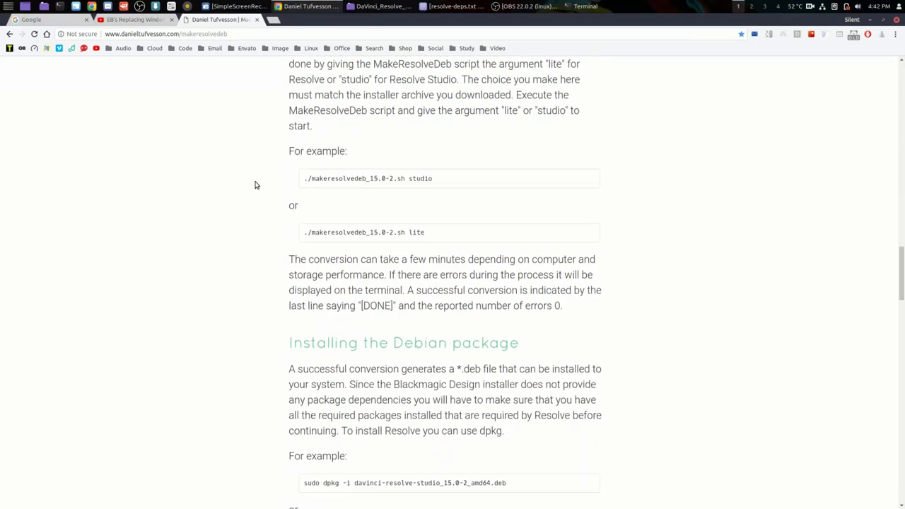
scroll(255, 185, down, 2)
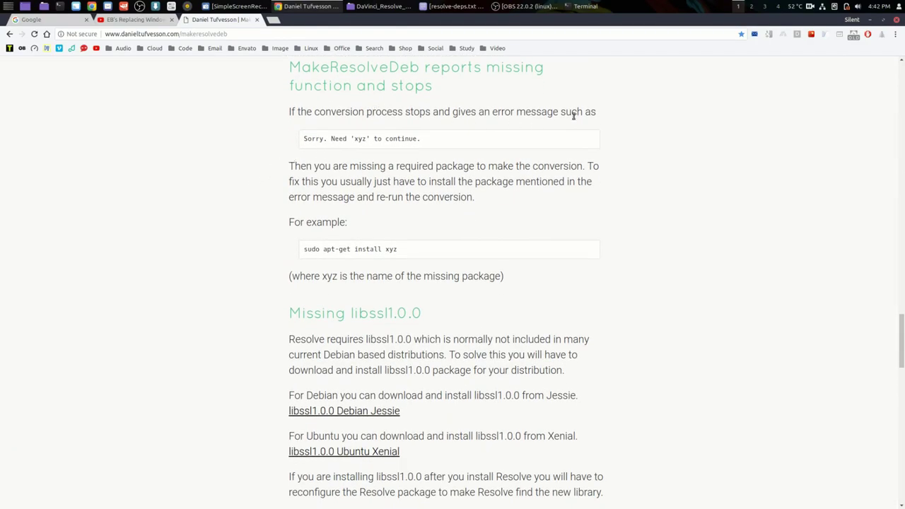
scroll(251, 142, up, 1)
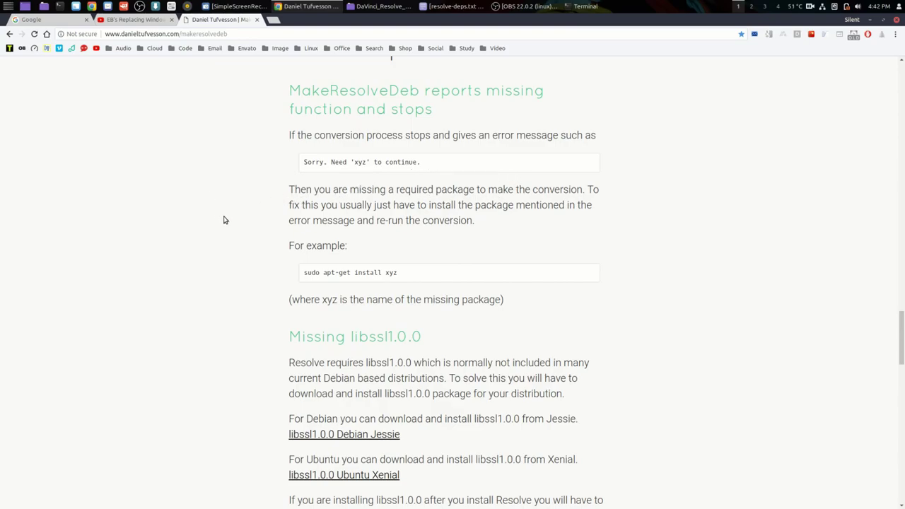
scroll(216, 205, down, 1)
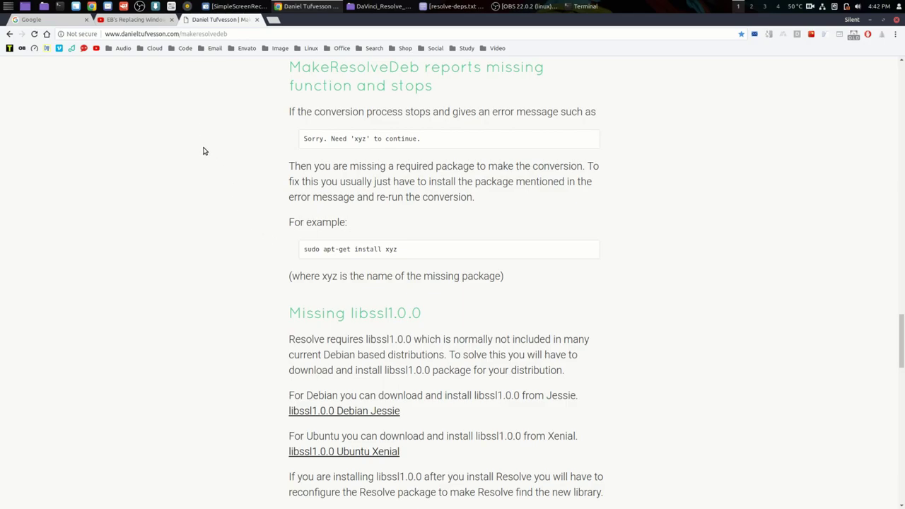
scroll(203, 150, down, 3)
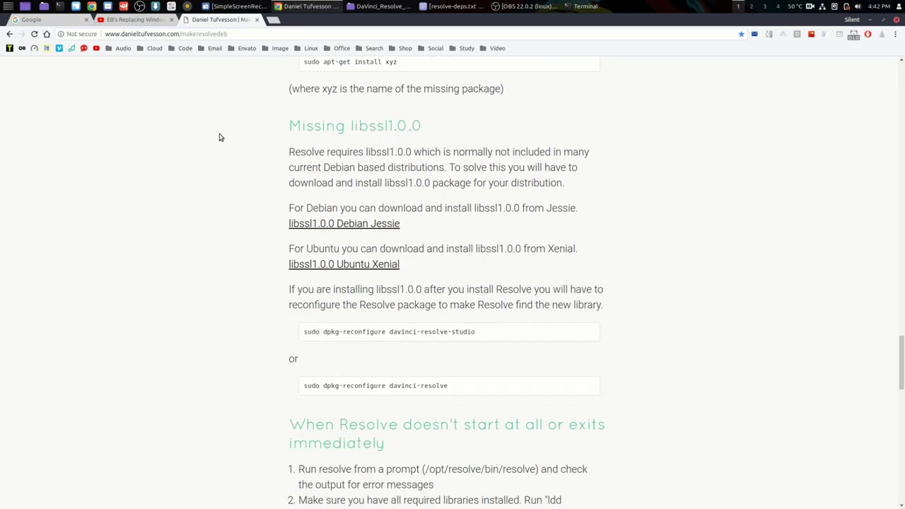
scroll(219, 138, down, 1)
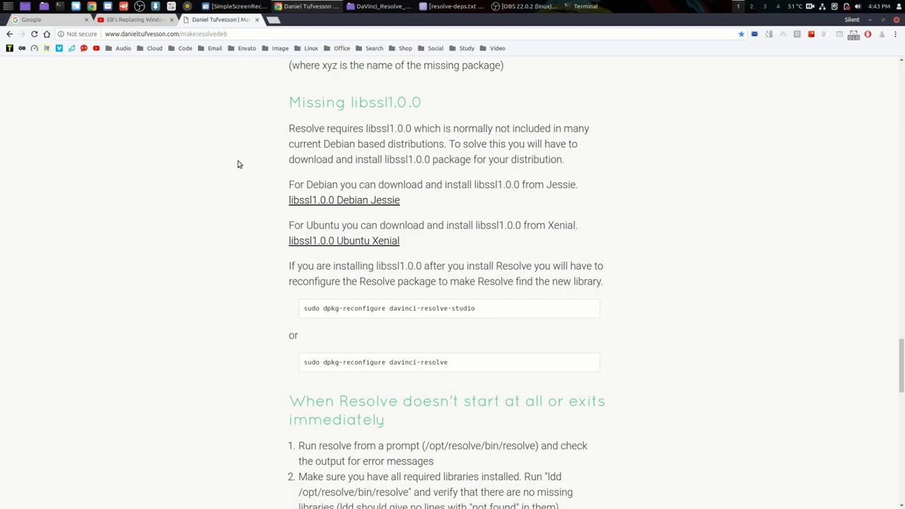
scroll(240, 170, down, 1)
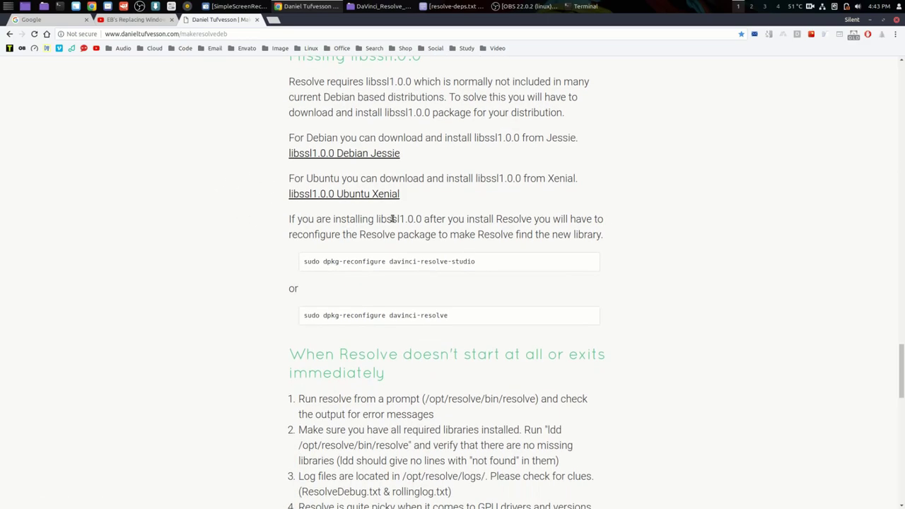
Step: Highlight the libssl1.0.0 and libssl-dev package names in the resolve-deps notes
click(456, 7)
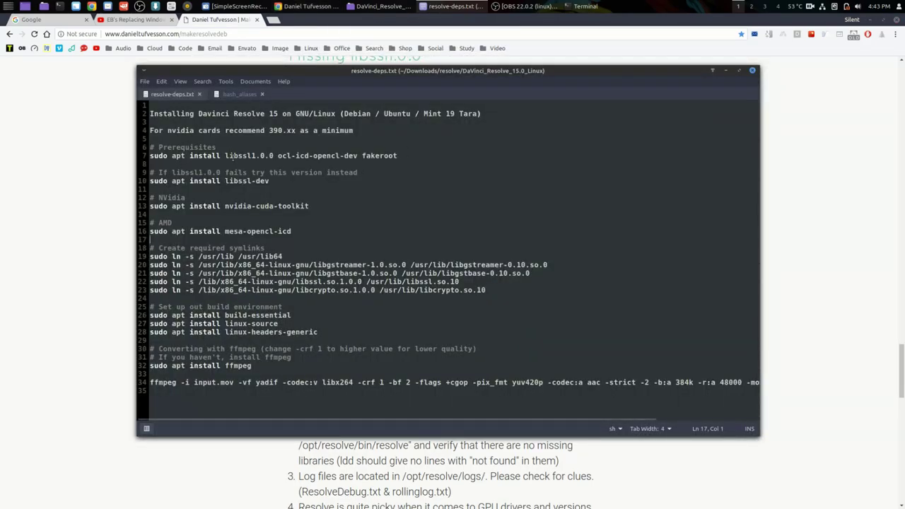
drag(225, 155, 272, 155)
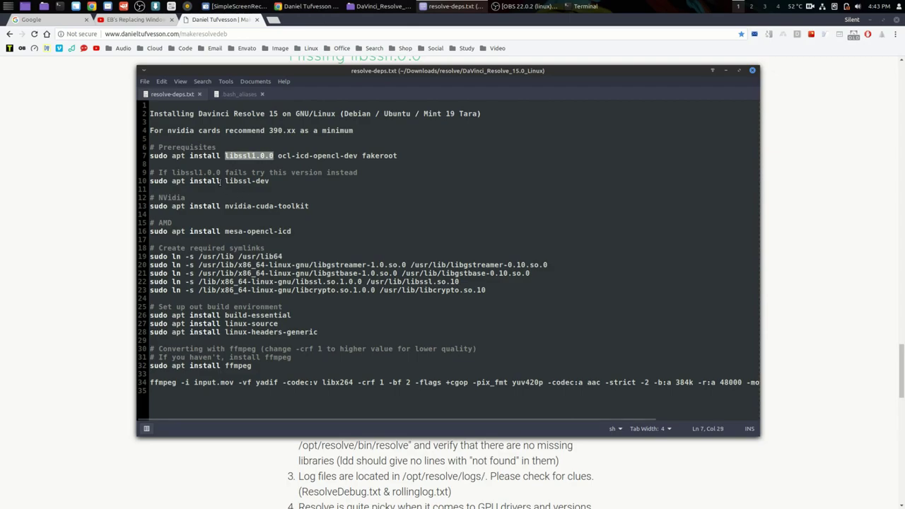
drag(222, 180, 269, 181)
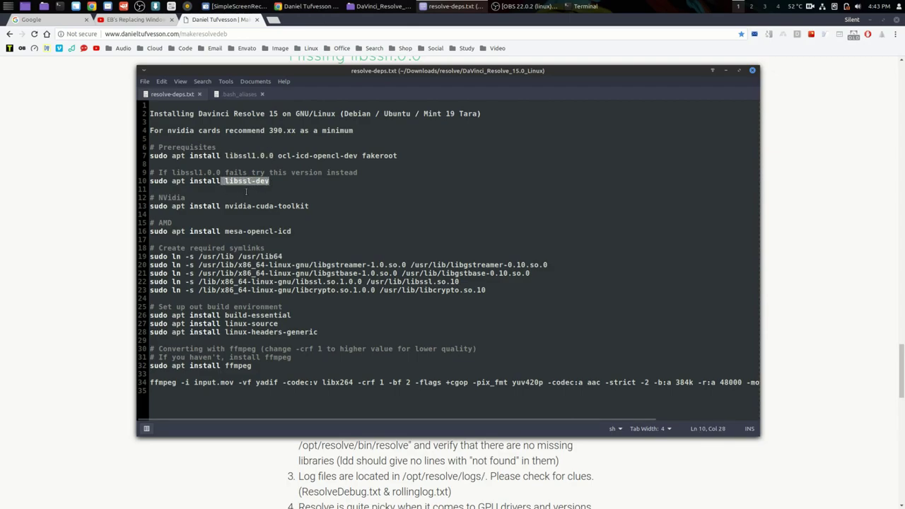
click(277, 181)
Step: Minimize the notes and scroll the page back up to the Common problems section
click(726, 73)
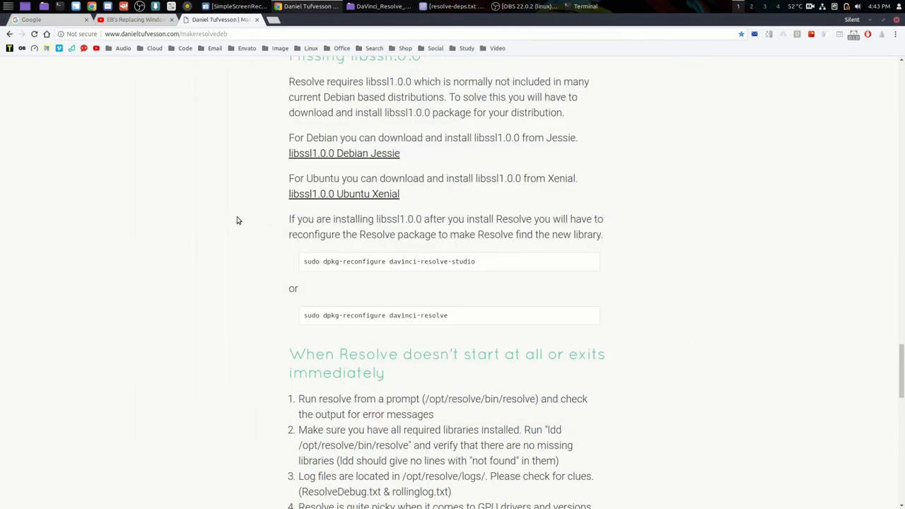
scroll(238, 220, down, 1)
scroll(237, 221, up, 3)
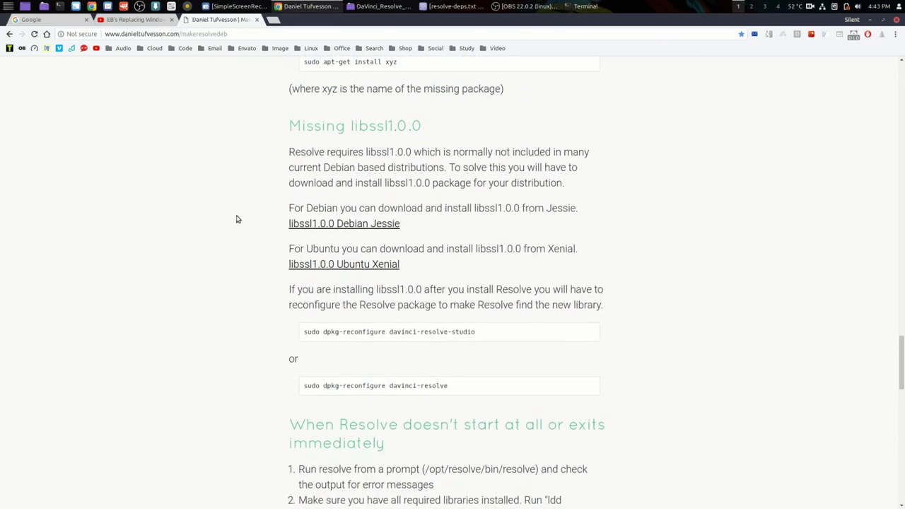
scroll(229, 164, up, 5)
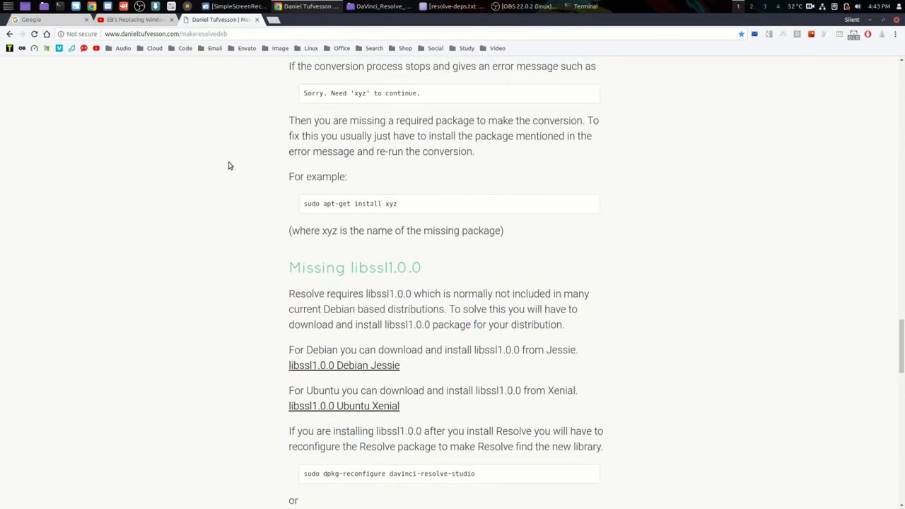
scroll(229, 166, up, 3)
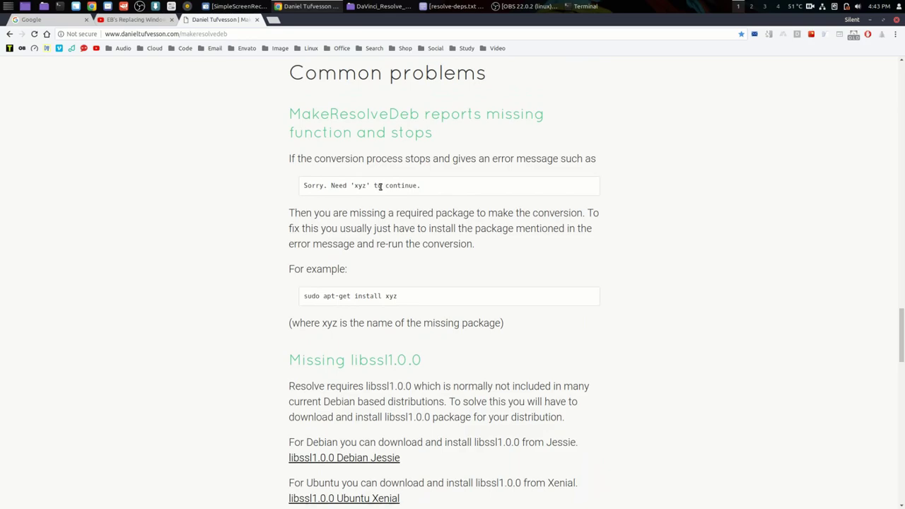
click(454, 6)
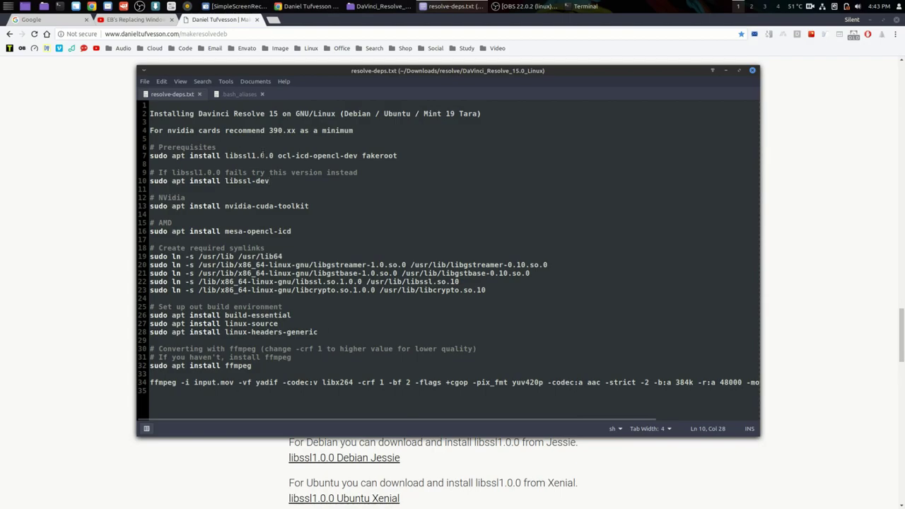
click(725, 72)
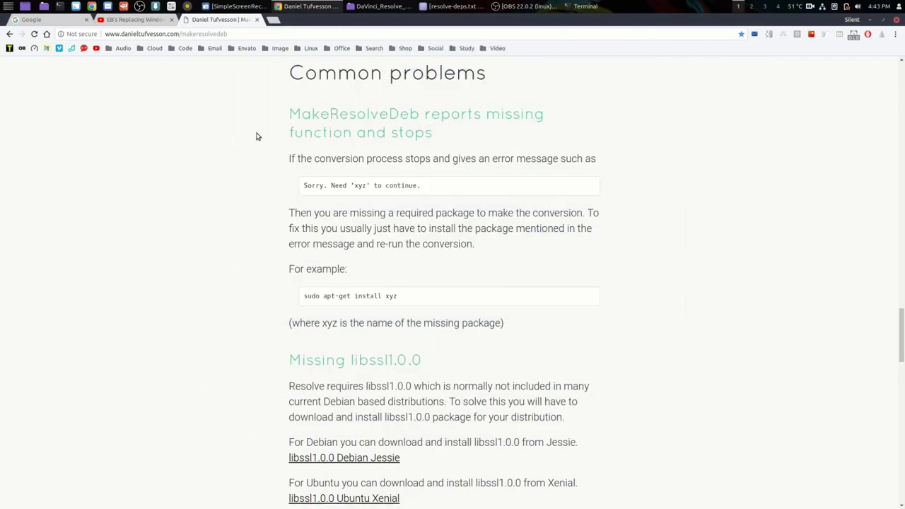
Step: Scroll down to the 'When Resolve doesn't start at all' and 'Other problems' sections
scroll(222, 159, down, 1)
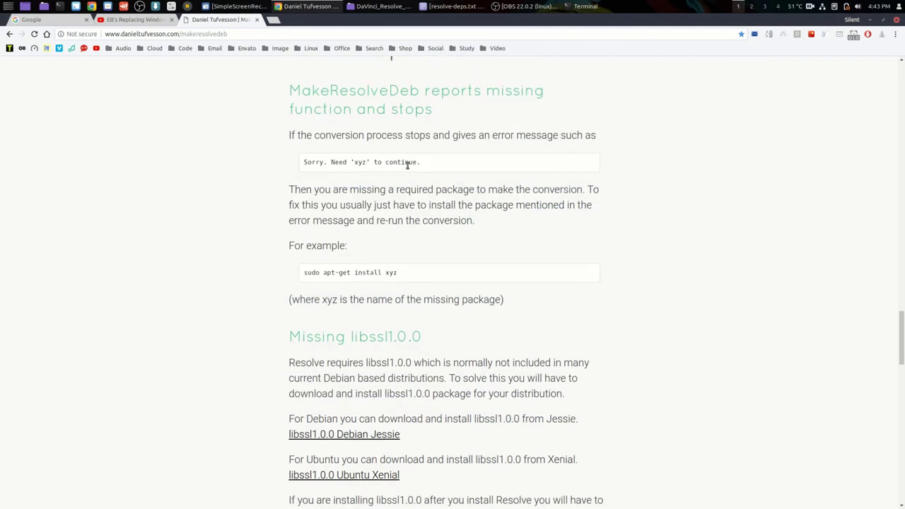
scroll(243, 165, down, 3)
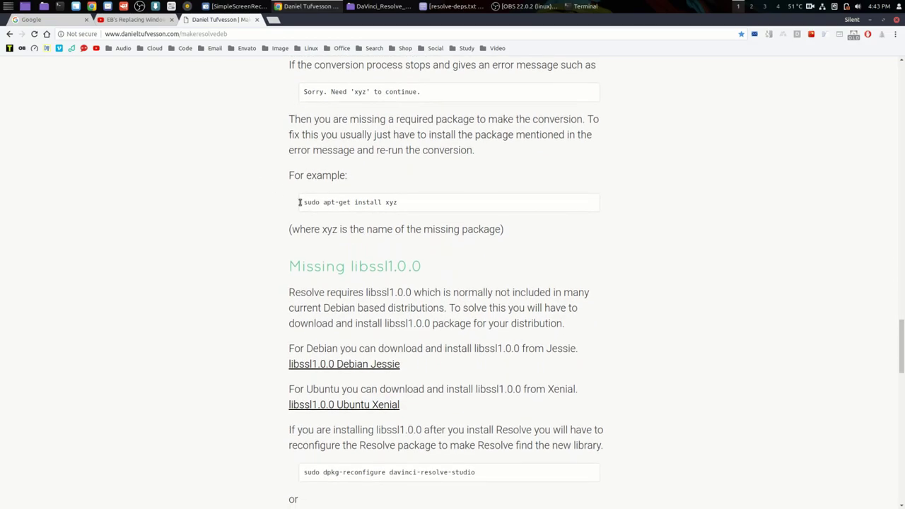
scroll(160, 149, down, 9)
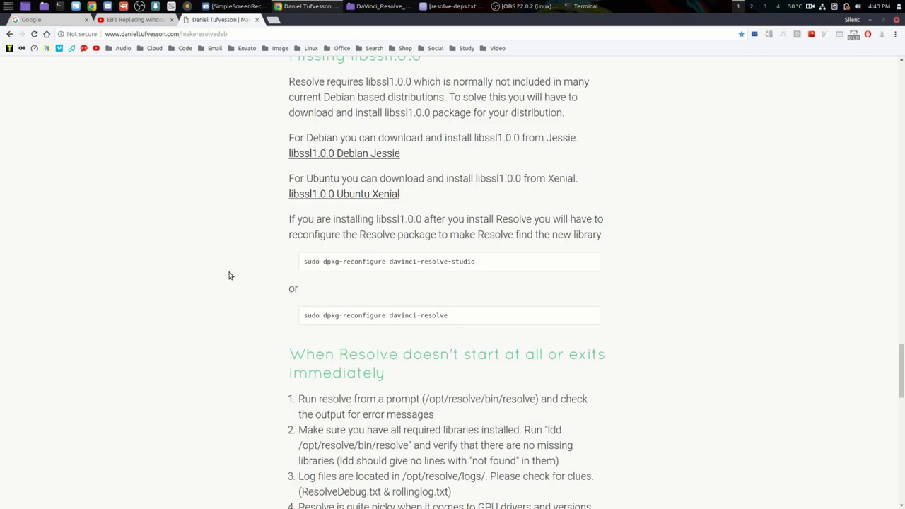
scroll(228, 275, down, 3)
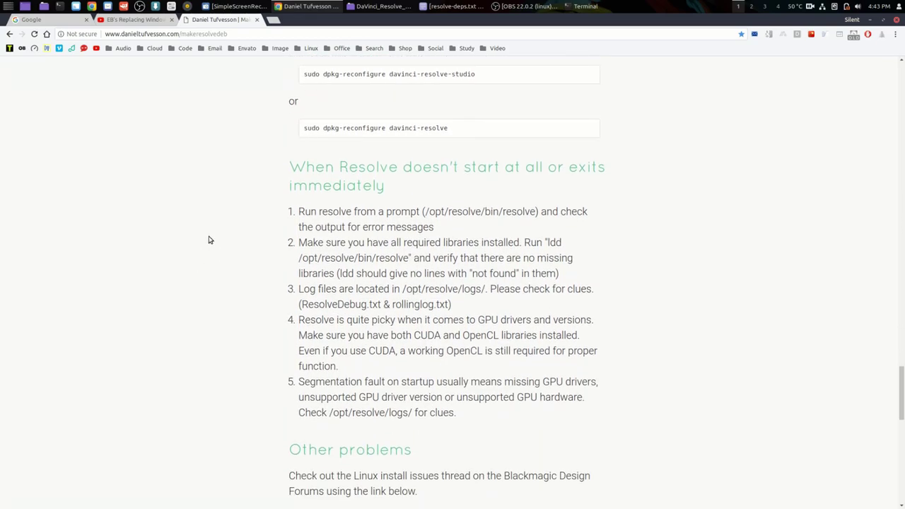
scroll(181, 220, down, 1)
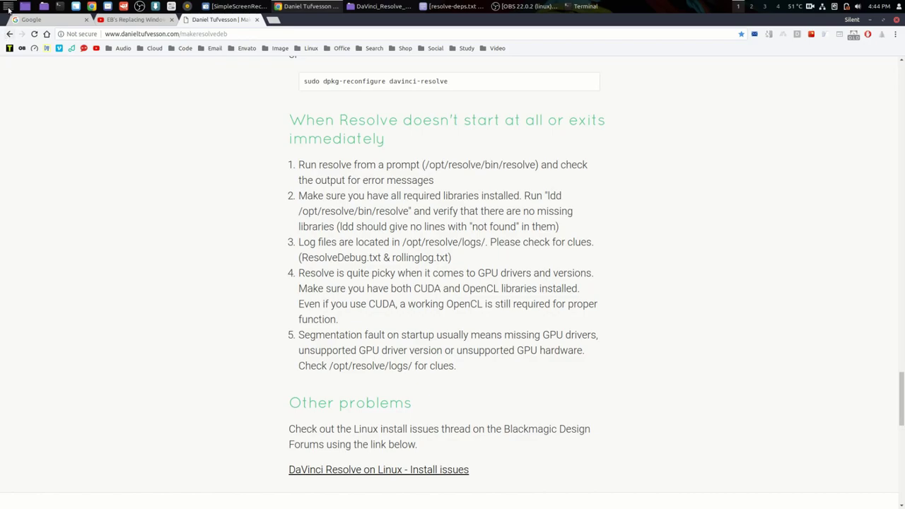
Step: Open the Mint applications menu and close it again
click(9, 10)
mouse_move(71, 161)
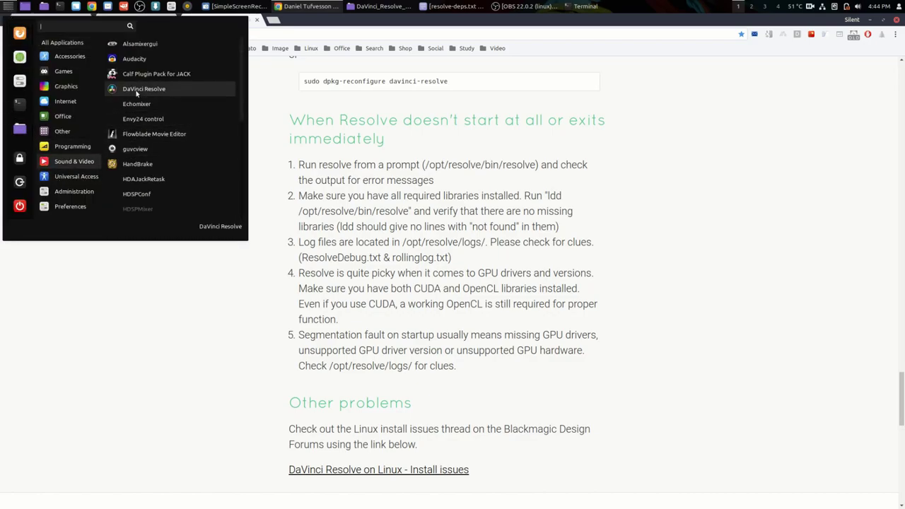
mouse_move(55, 127)
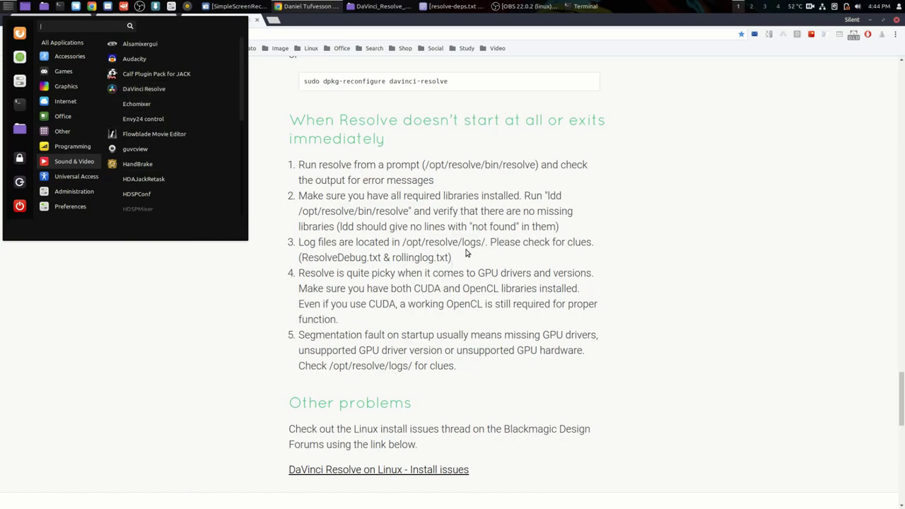
click(434, 182)
Step: Copy the /opt/resolve/bin/resolve path, then select the ldd /opt/resolve/bin/resolve command
drag(426, 164, 535, 165)
right_click(455, 164)
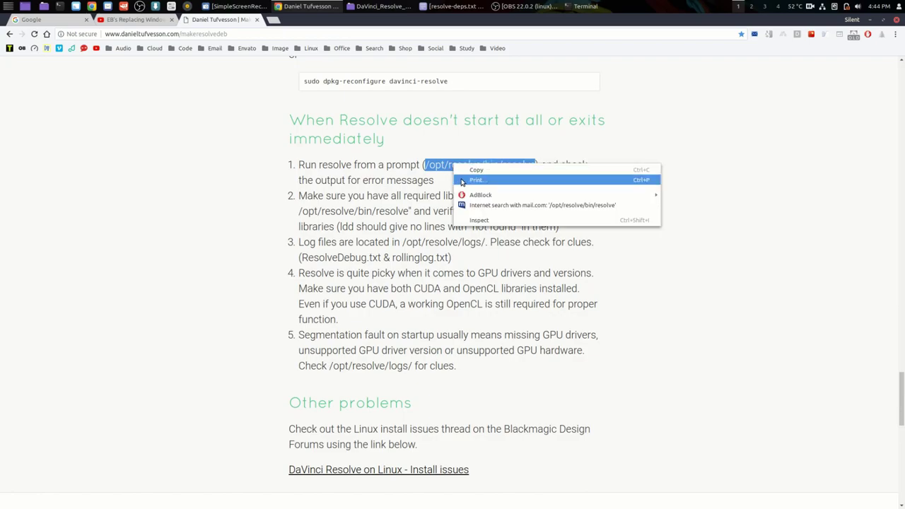
click(497, 170)
click(318, 174)
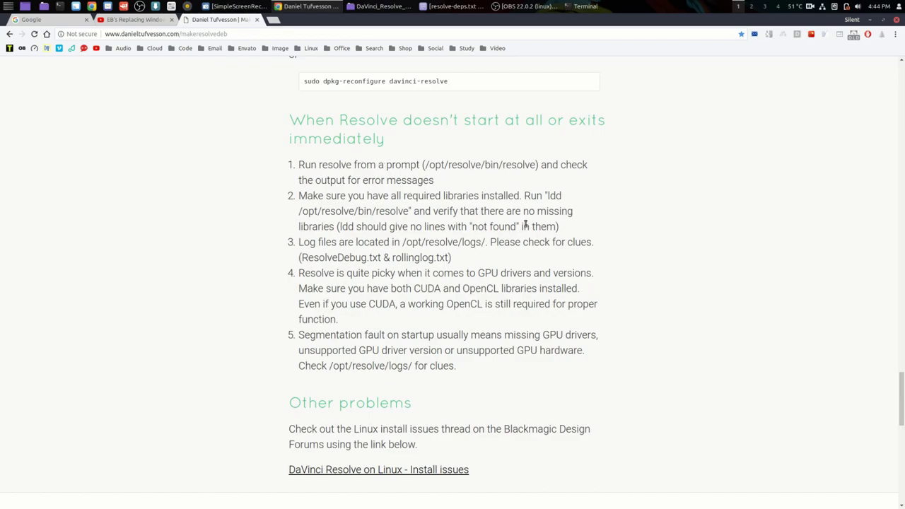
drag(548, 196, 408, 216)
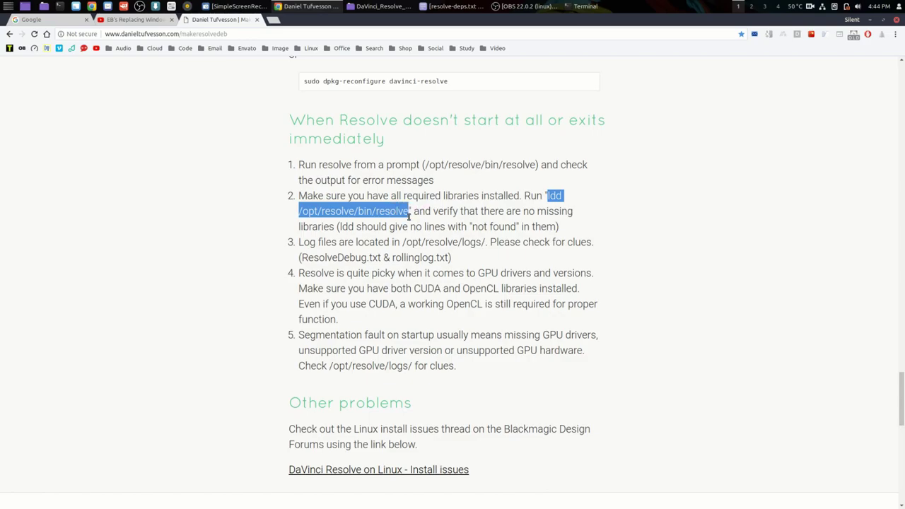
Step: Run the copied ldd /opt/resolve/bin/resolve command in Terminal and review its library list
right_click(379, 211)
click(410, 223)
click(583, 6)
right_click(300, 266)
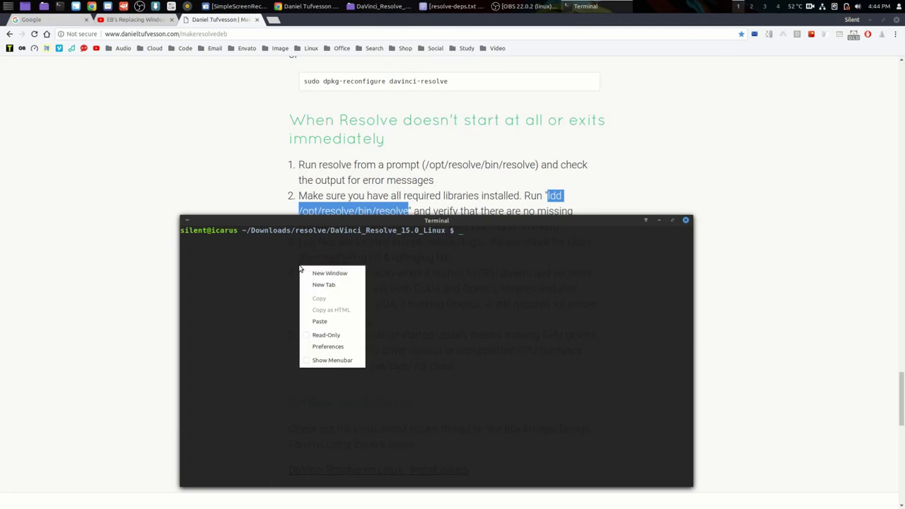
click(339, 321)
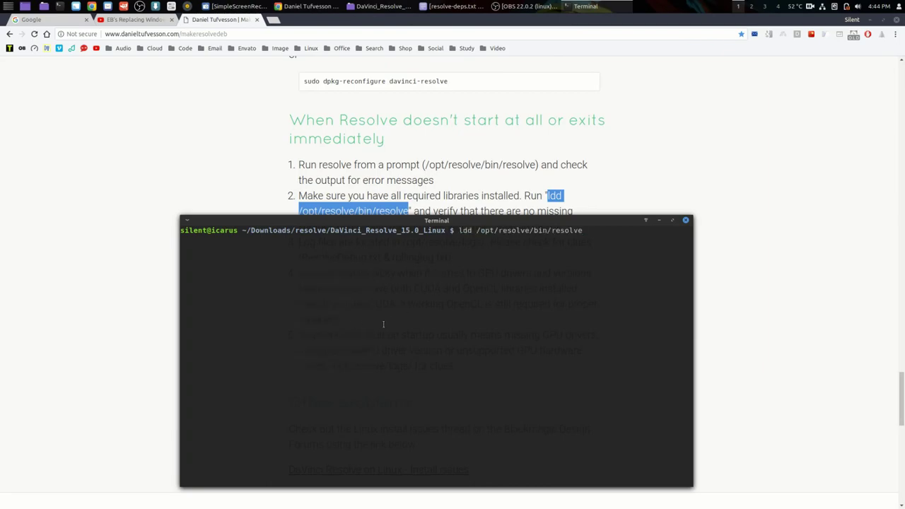
key(Return)
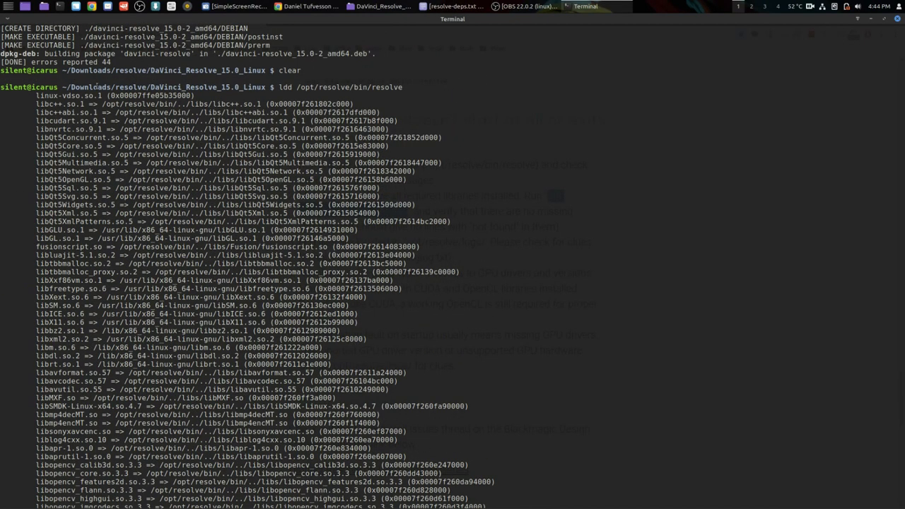
scroll(501, 190, down, 2)
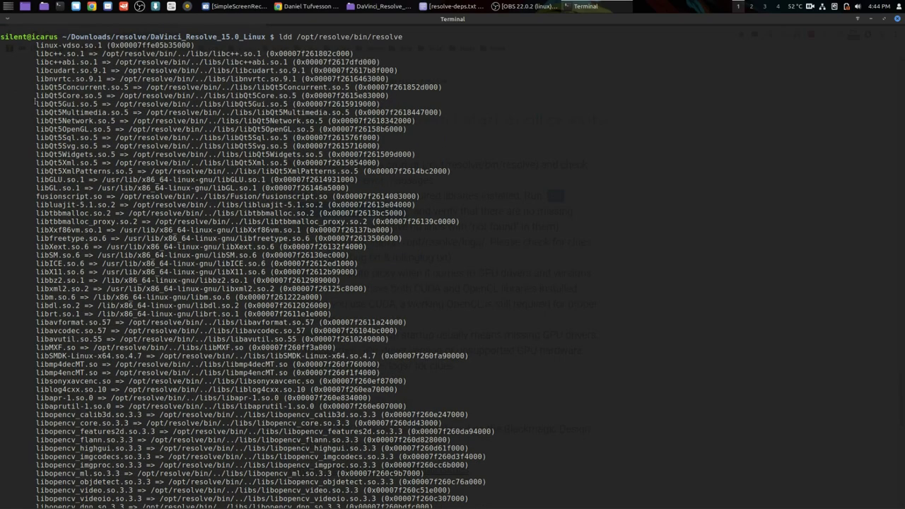
scroll(27, 86, up, 2)
scroll(262, 171, down, 20)
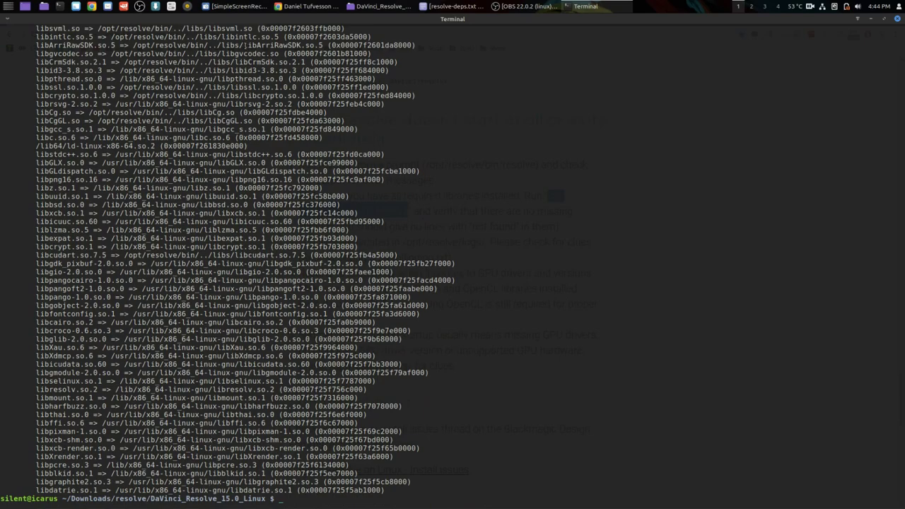
Step: Shrink and minimize the terminal, then copy the /opt/resolve/bin/resolve path from the page
click(883, 21)
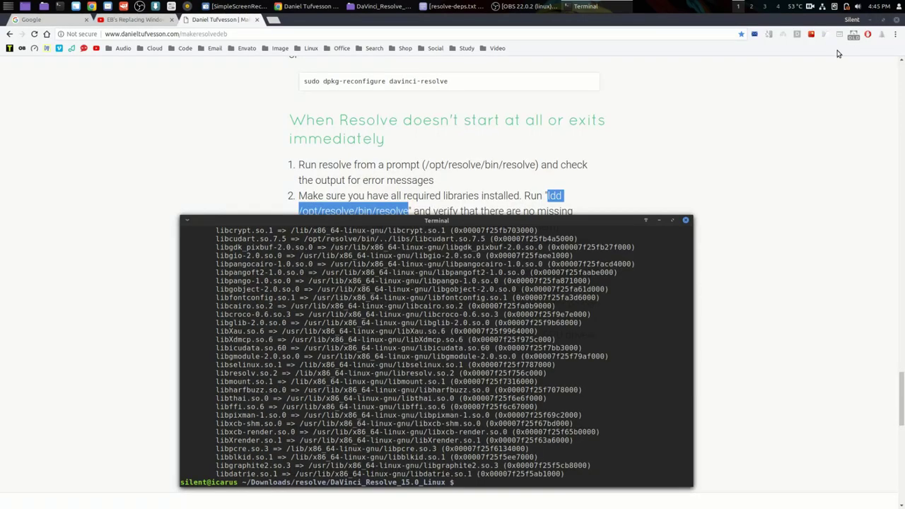
mouse_move(603, 220)
mouse_down()
mouse_move(595, 196)
mouse_move(605, 207)
mouse_up()
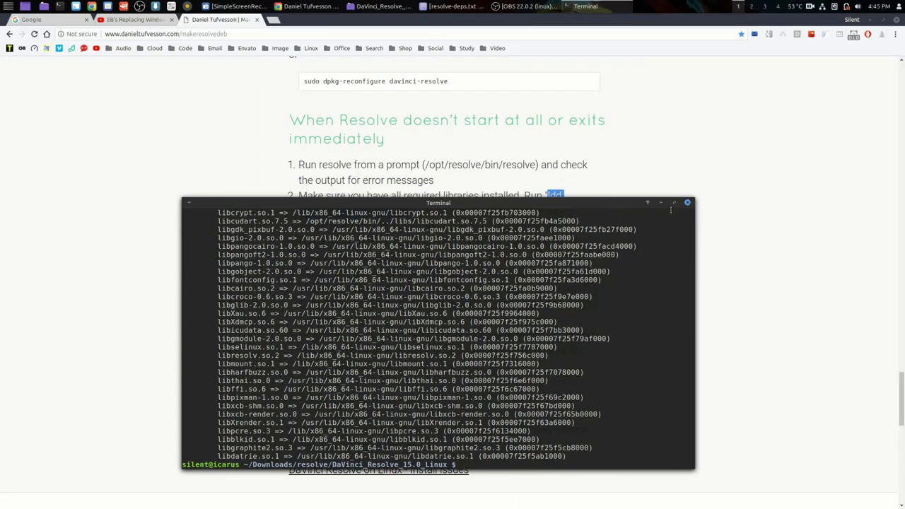
click(661, 203)
drag(566, 171, 535, 165)
click(466, 179)
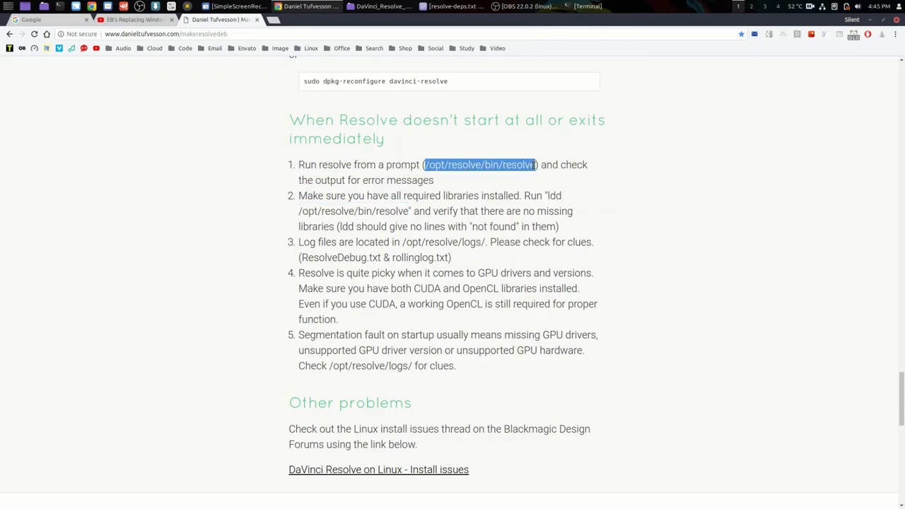
right_click(520, 165)
click(562, 177)
Step: Clear the terminal and run /opt/resolve/bin/resolve to launch DaVinci Resolve
click(588, 5)
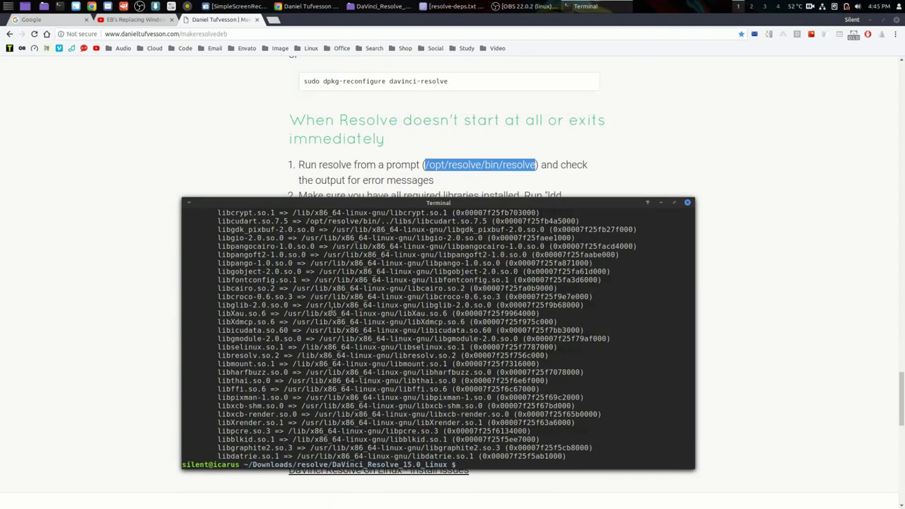
text(clear)
key(Return)
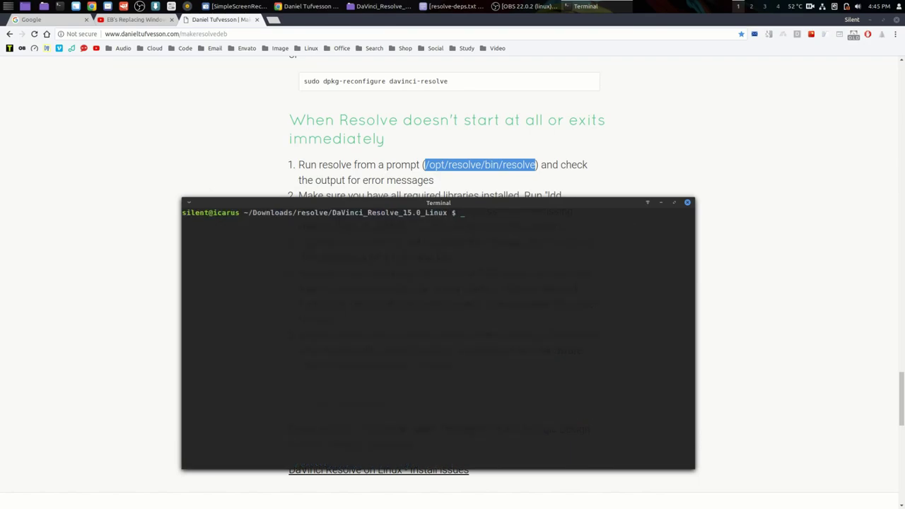
key(ctrl+shift+v)
key(Return)
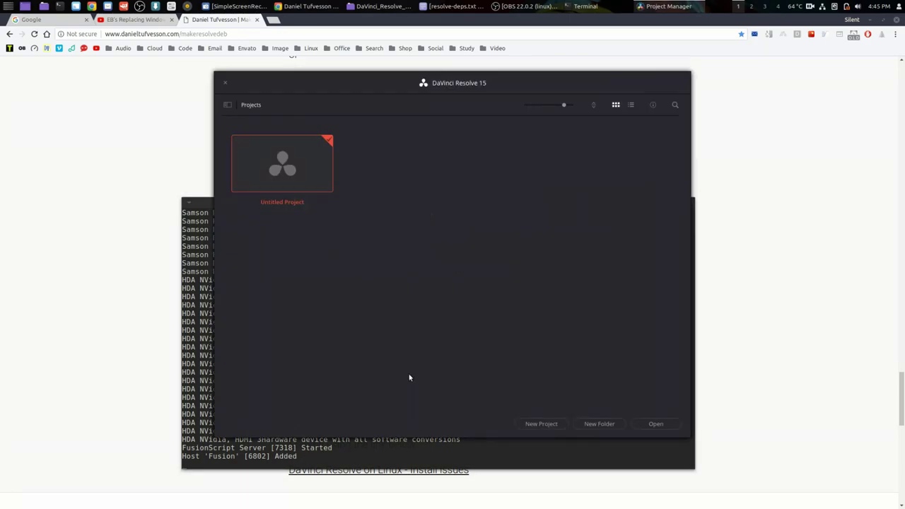
Step: Open the Untitled Project and browse the Media and Fusion pages
click(656, 423)
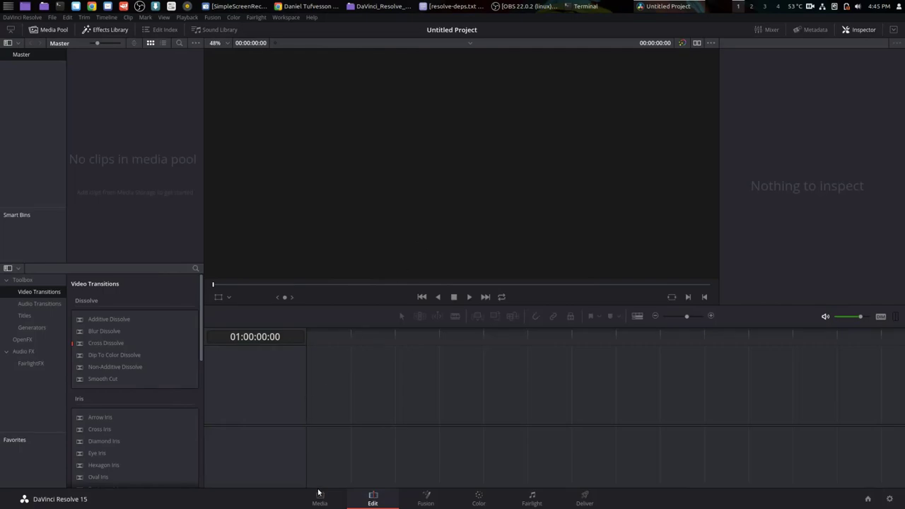
click(318, 497)
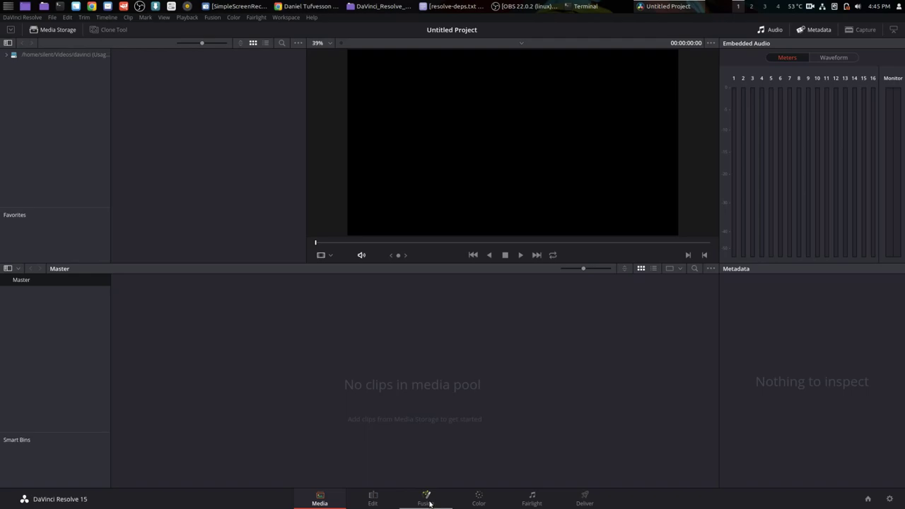
click(427, 499)
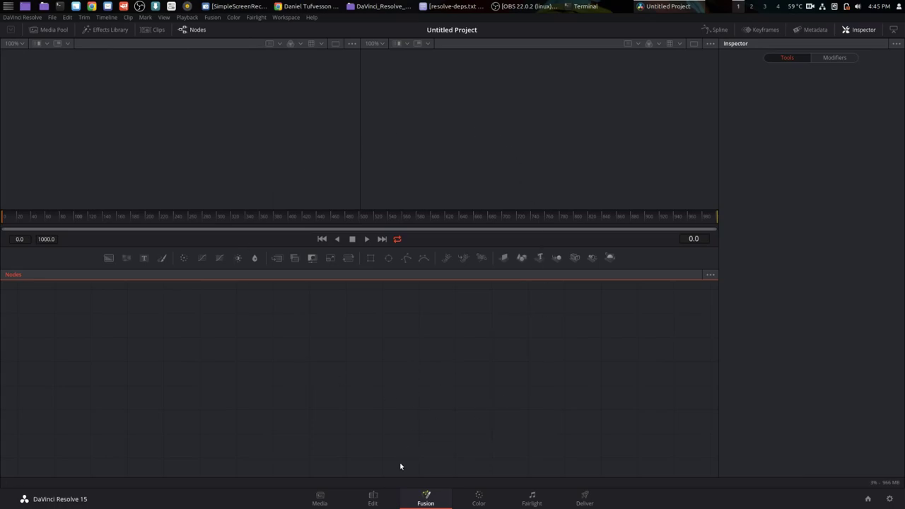
click(320, 499)
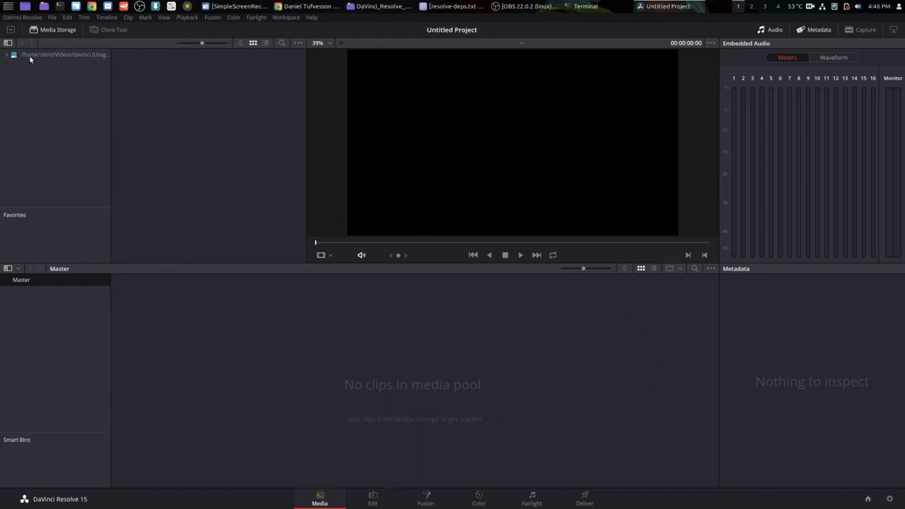
Step: View the DaVinci Resolve About information, then quit Resolve
click(28, 18)
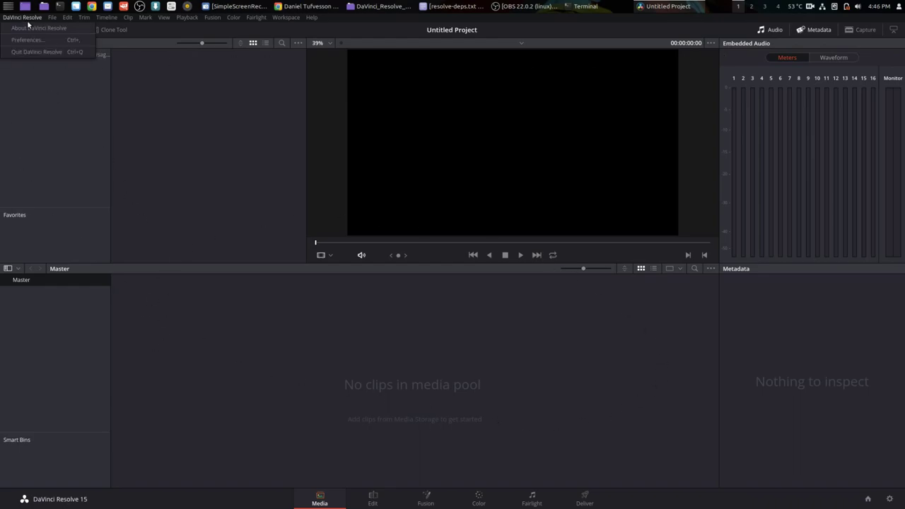
click(29, 28)
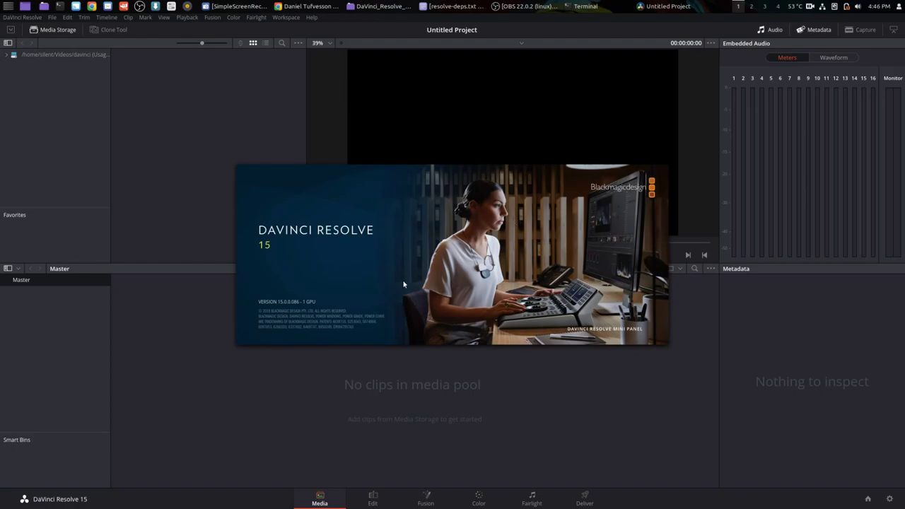
click(300, 319)
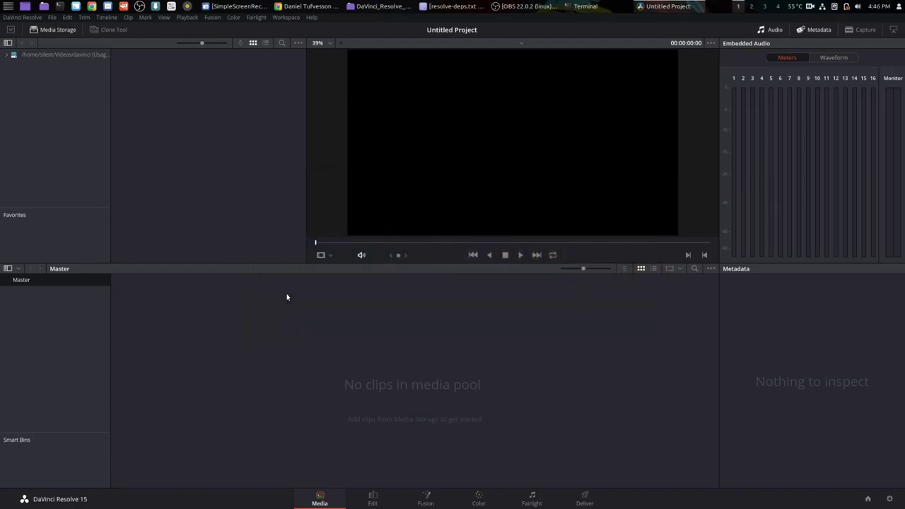
click(16, 18)
click(21, 57)
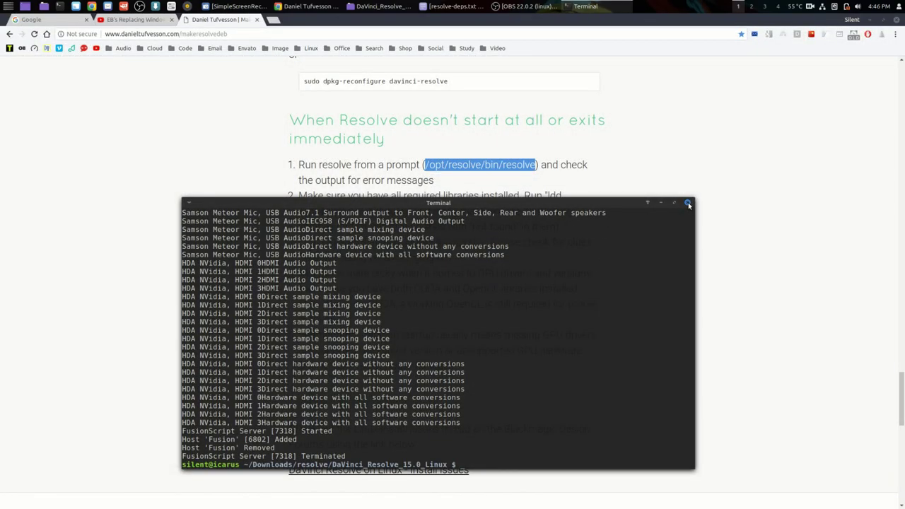
Step: Close the Terminal, minimise Chrome and move the Nemo window slightly up
click(687, 203)
click(493, 196)
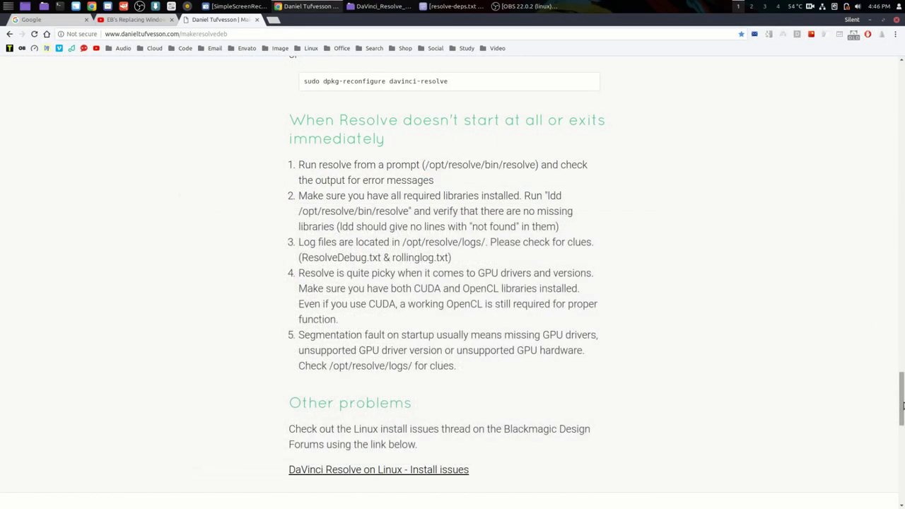
drag(899, 387, 896, 83)
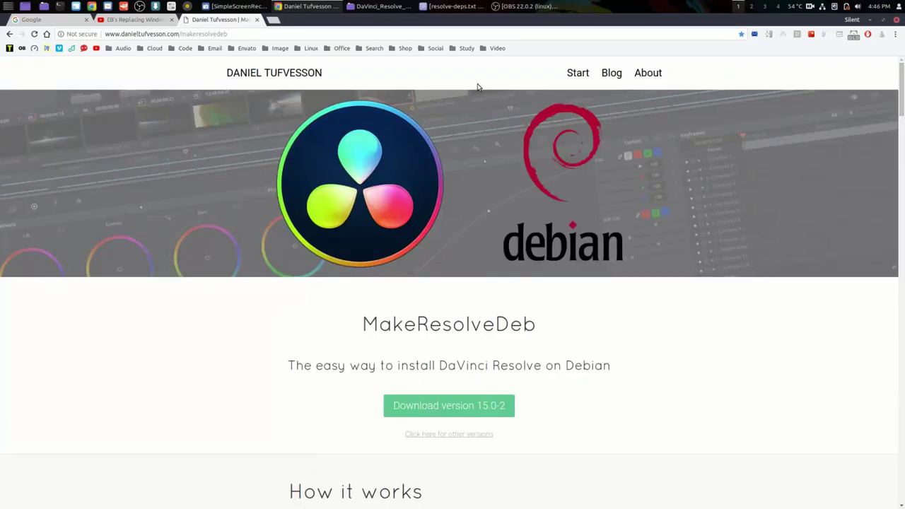
click(870, 20)
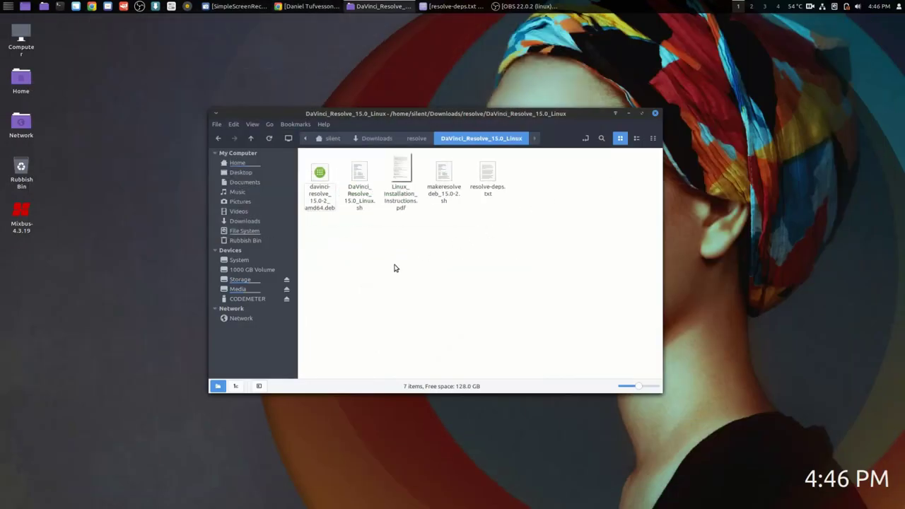
drag(446, 112, 446, 105)
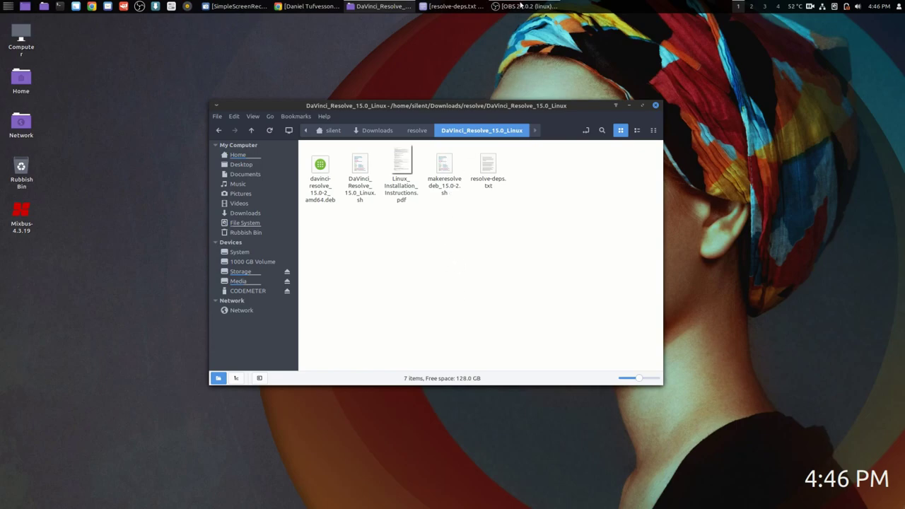
mouse_move(519, 6)
Step: Launch DaVinci Resolve from the Mint menu and open the Untitled Project's Media page
click(9, 6)
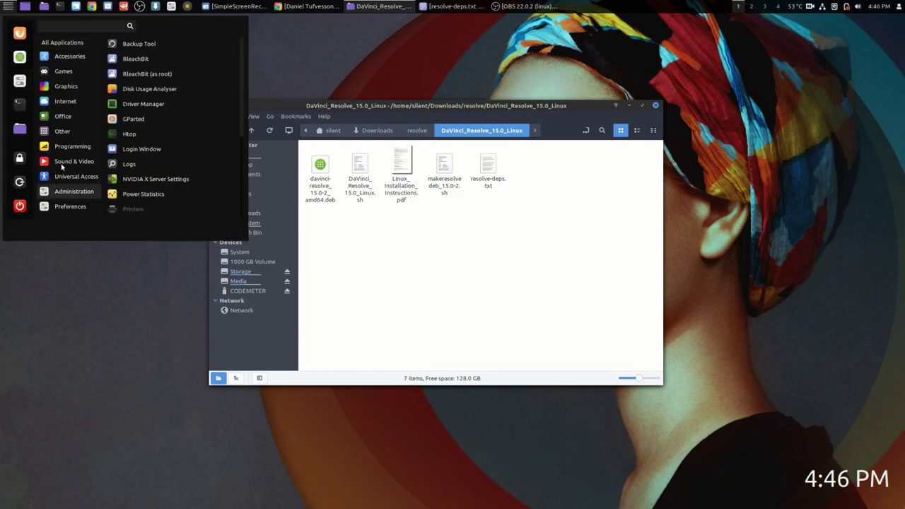
click(130, 105)
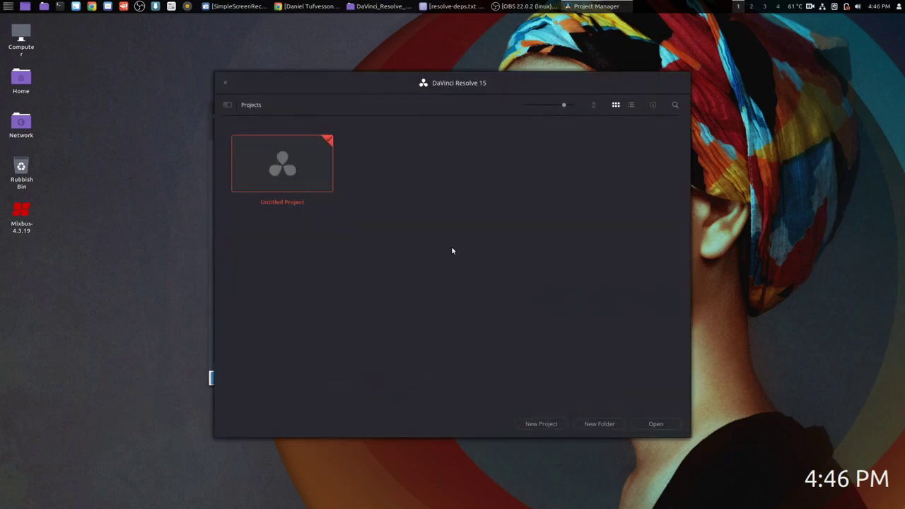
click(656, 423)
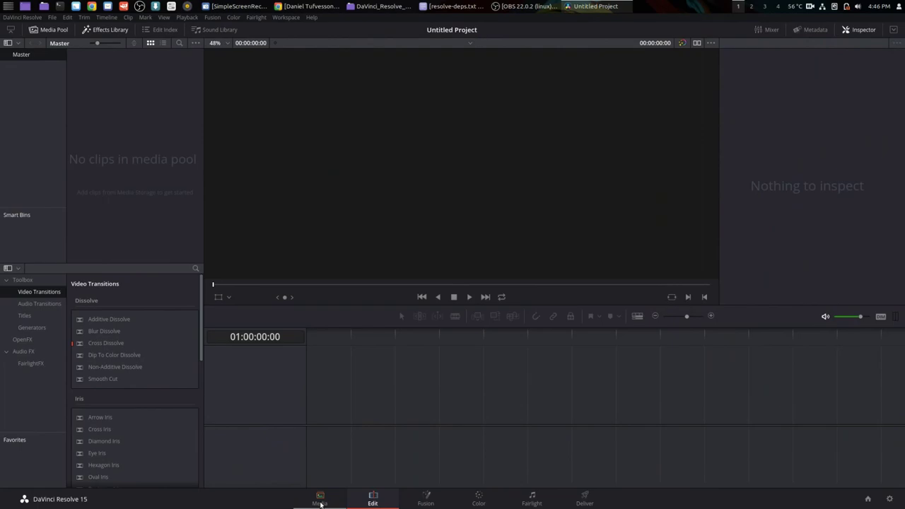
click(319, 498)
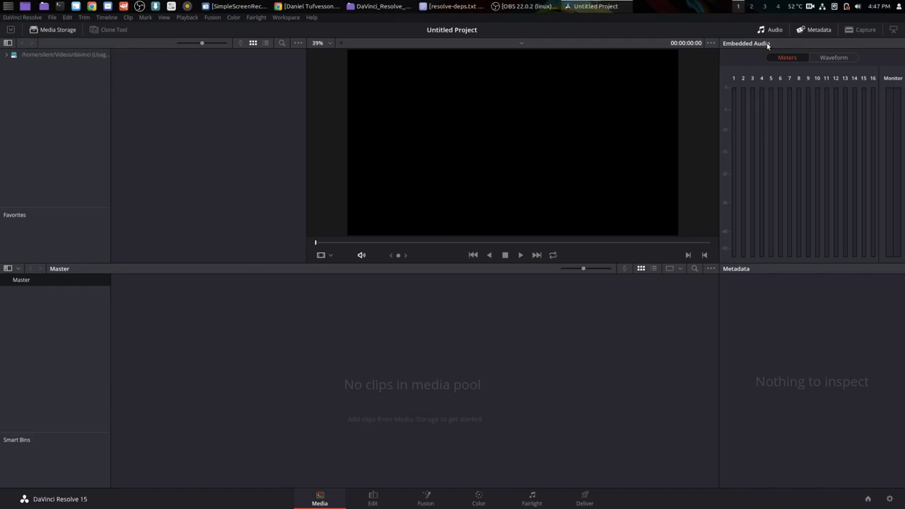
Step: Import silent-robot.mp4 from the Videos folder into the media pool
right_click(354, 324)
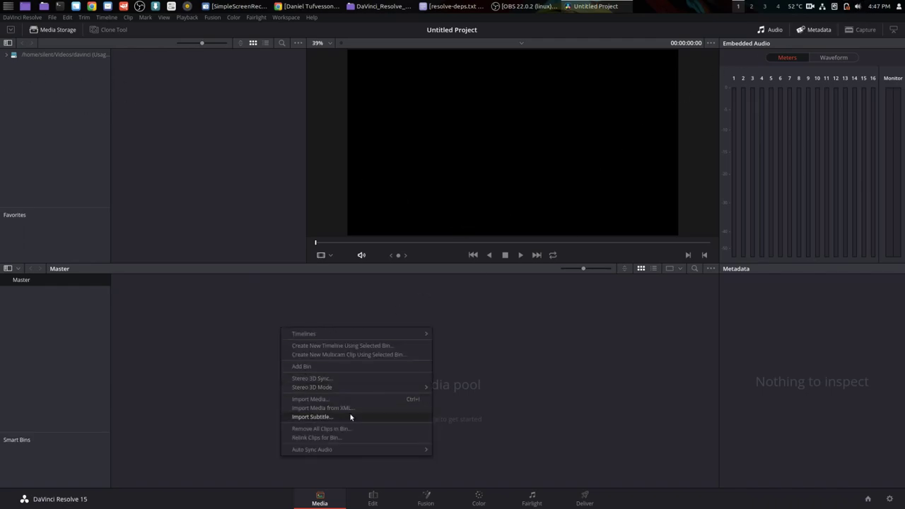
click(365, 400)
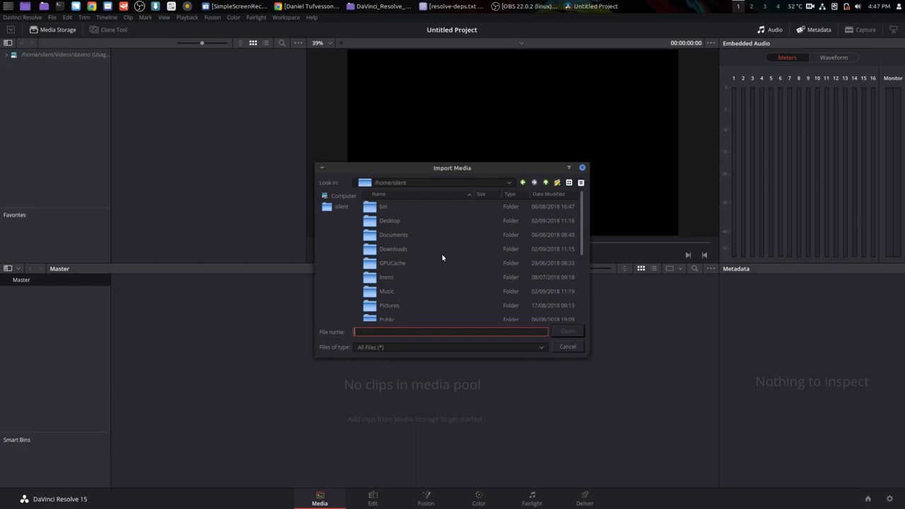
scroll(442, 258, down, 3)
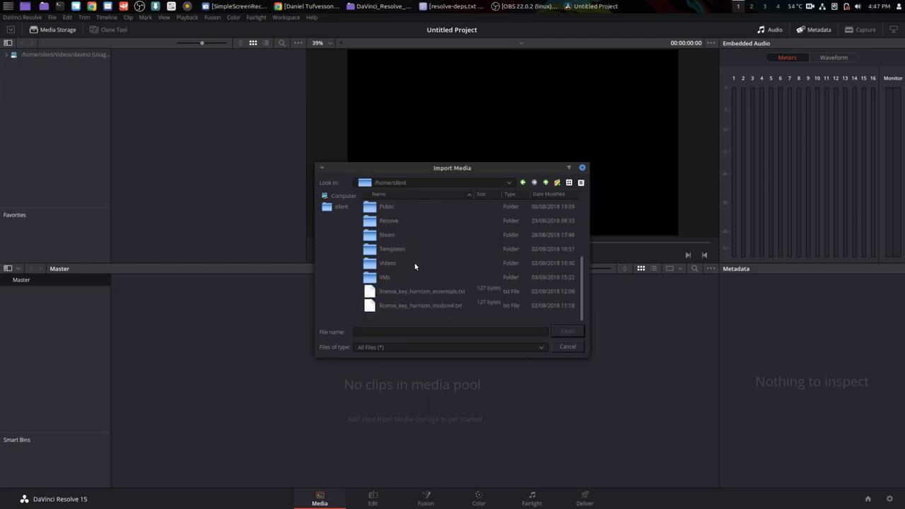
double_click(415, 266)
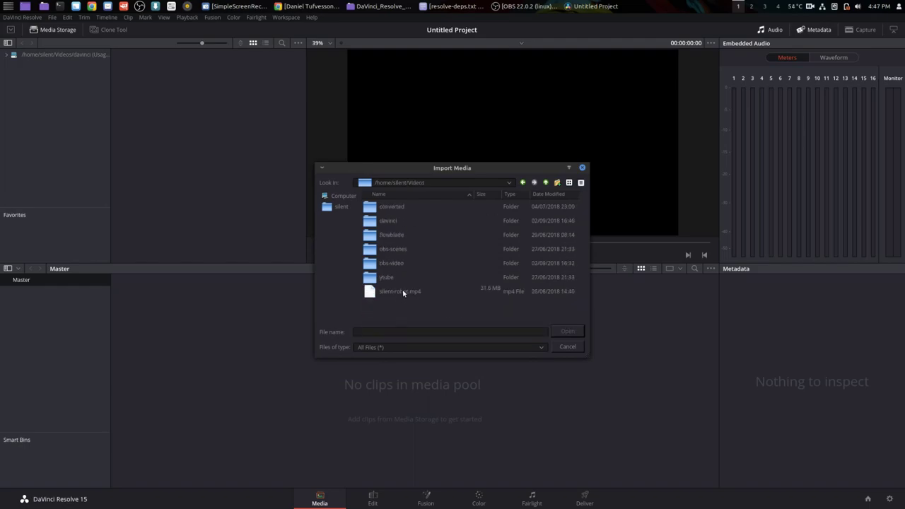
click(403, 291)
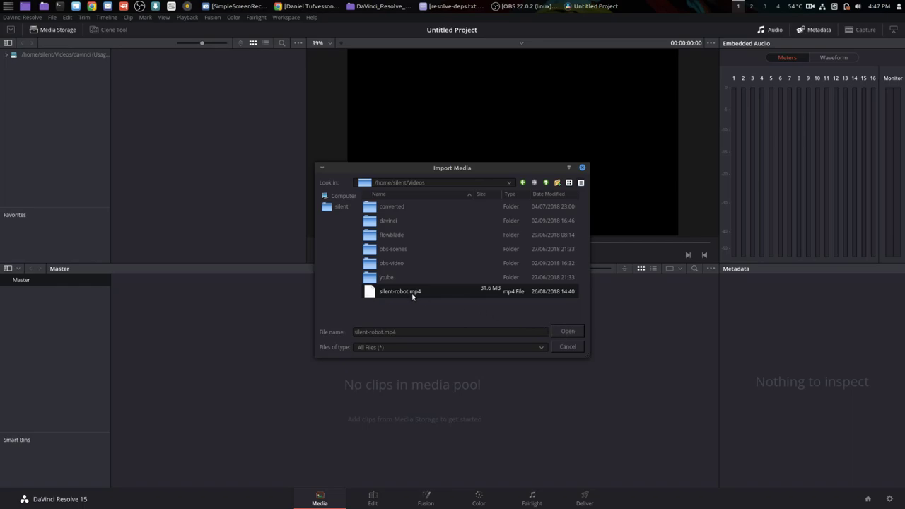
click(569, 332)
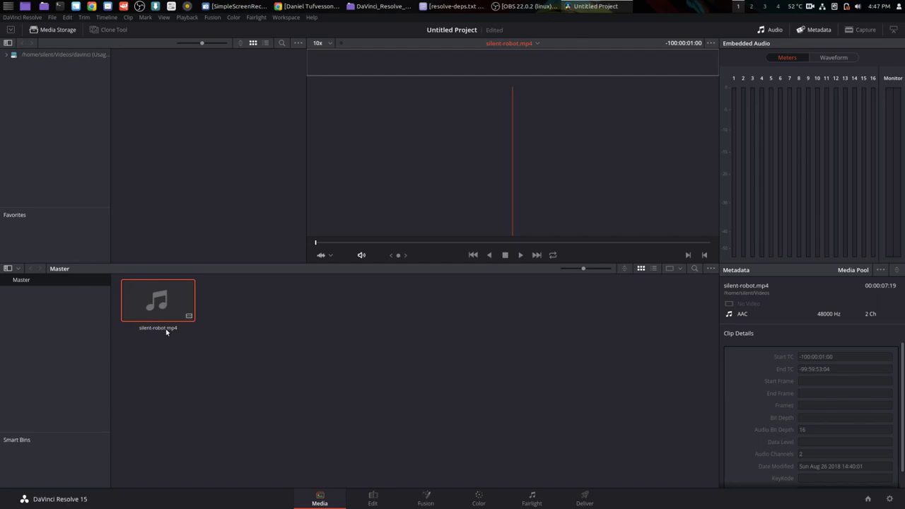
Step: Play and stop the silent-robot.mp4 clip, then remove it from the pool
click(521, 255)
click(505, 255)
right_click(139, 305)
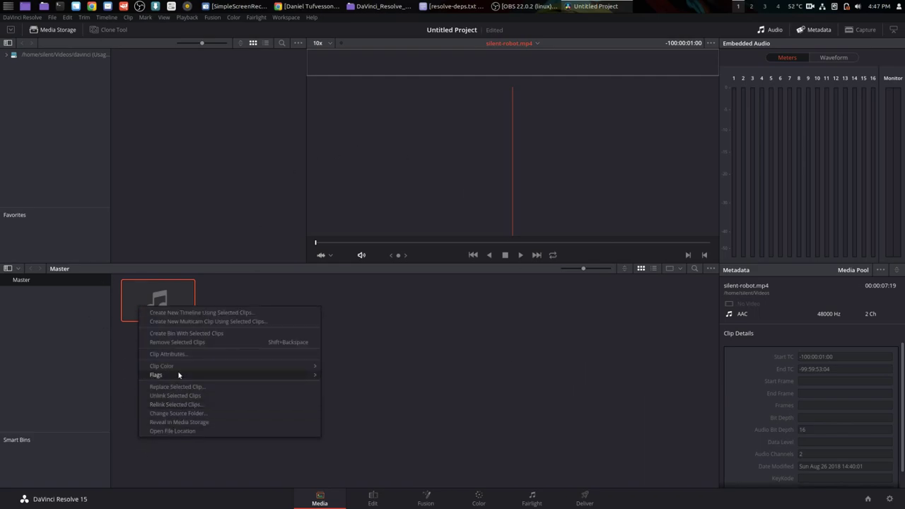
click(196, 342)
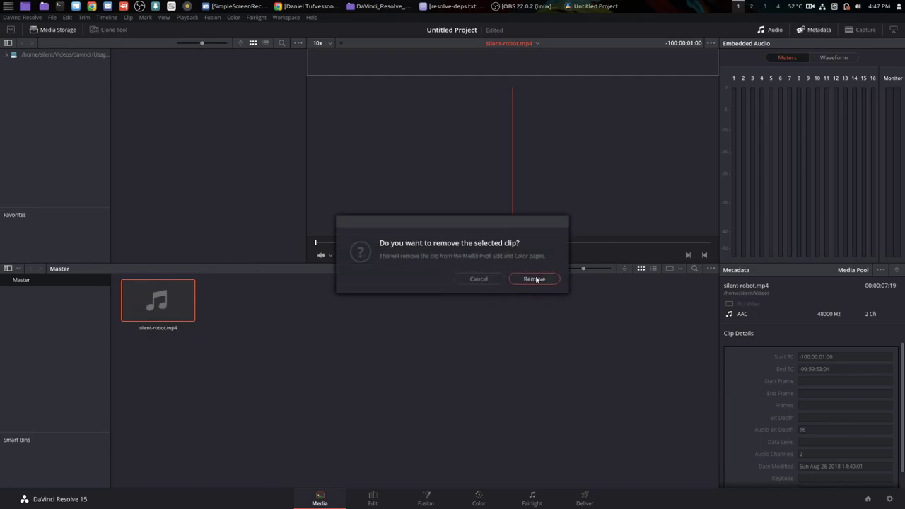
click(531, 280)
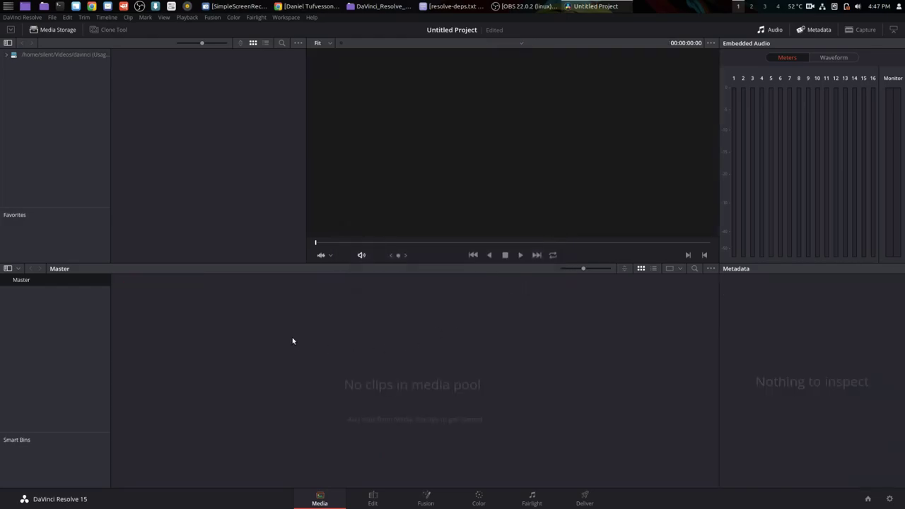
right_click(254, 326)
click(288, 395)
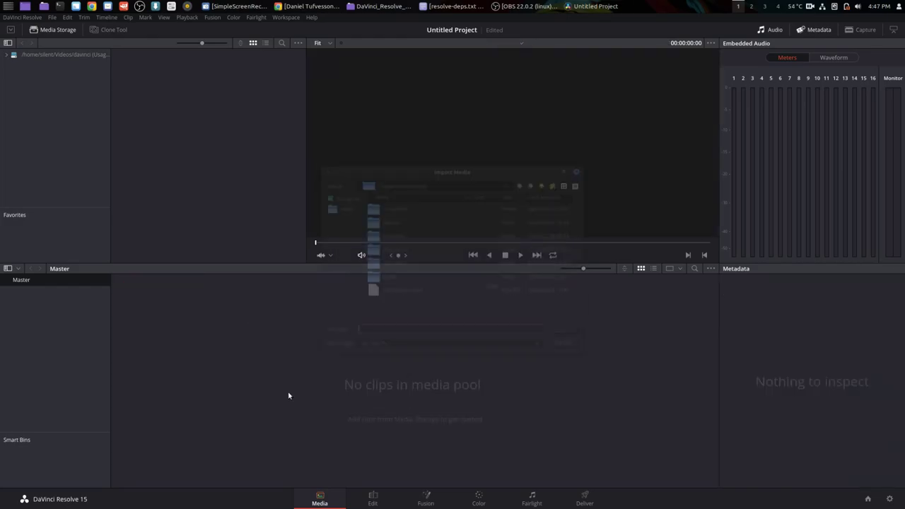
double_click(415, 258)
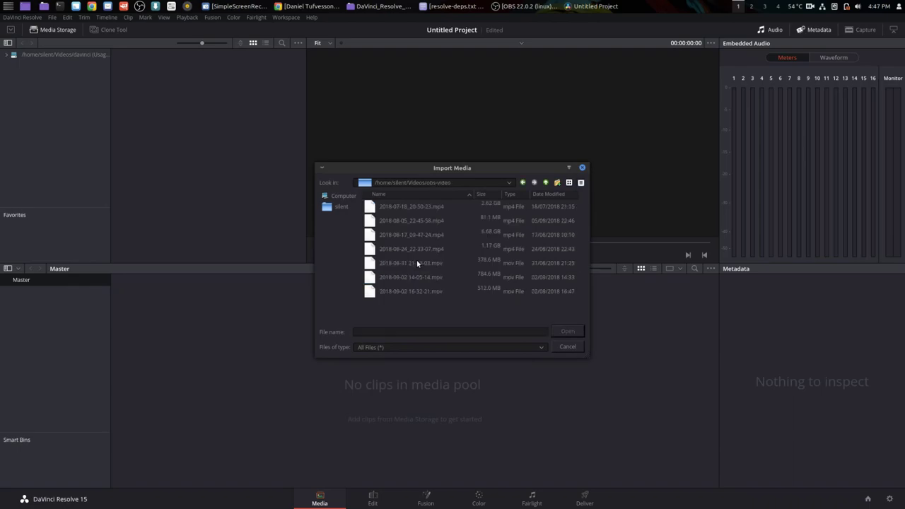
click(414, 277)
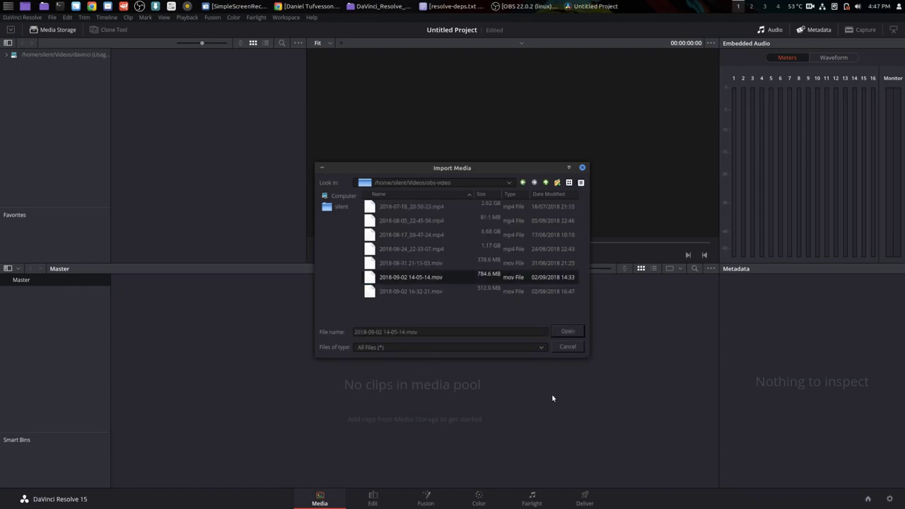
click(569, 333)
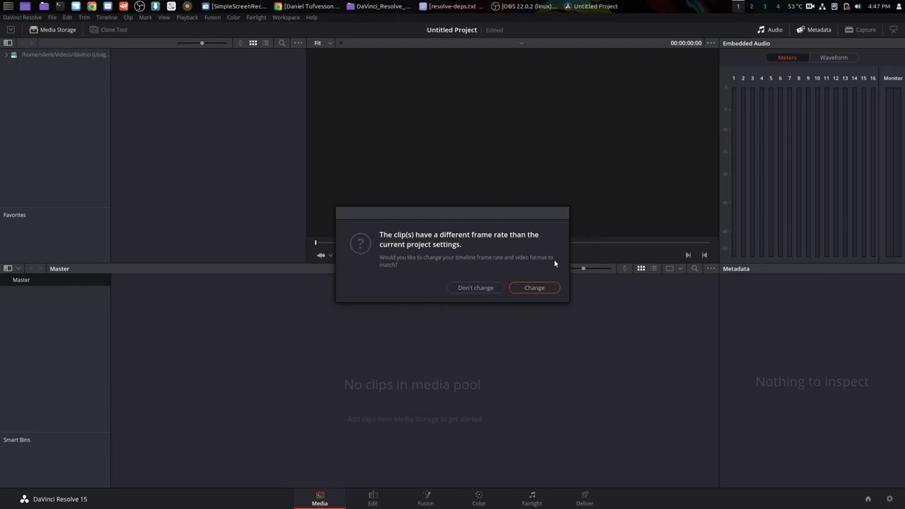
click(542, 287)
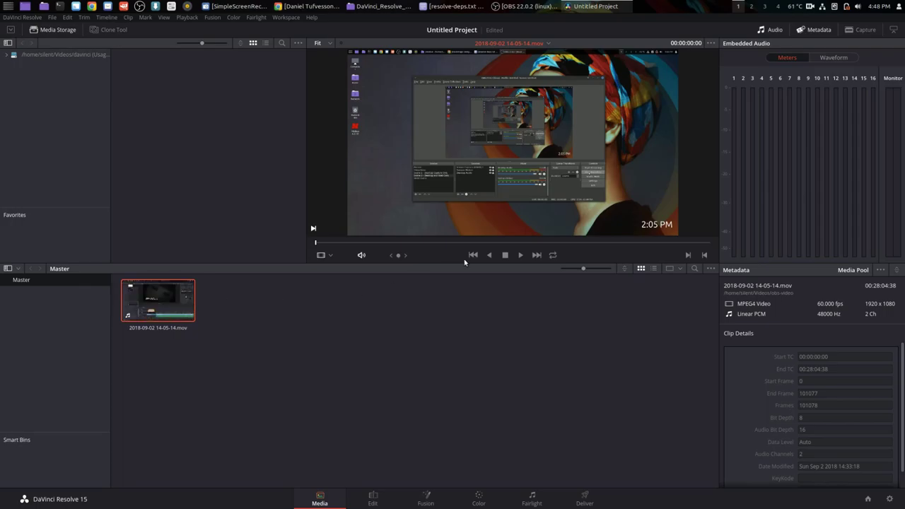
click(521, 255)
click(505, 255)
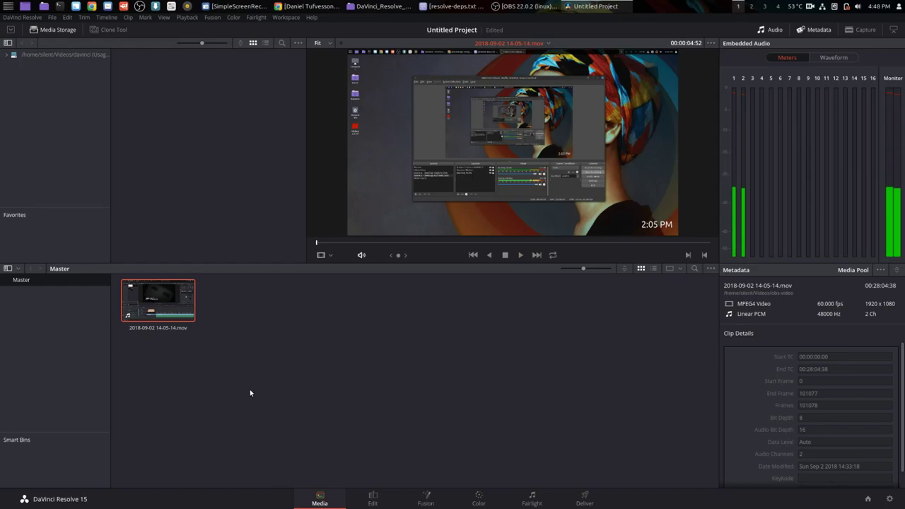
Step: Quit DaVinci Resolve without saving the untitled project
right_click(161, 304)
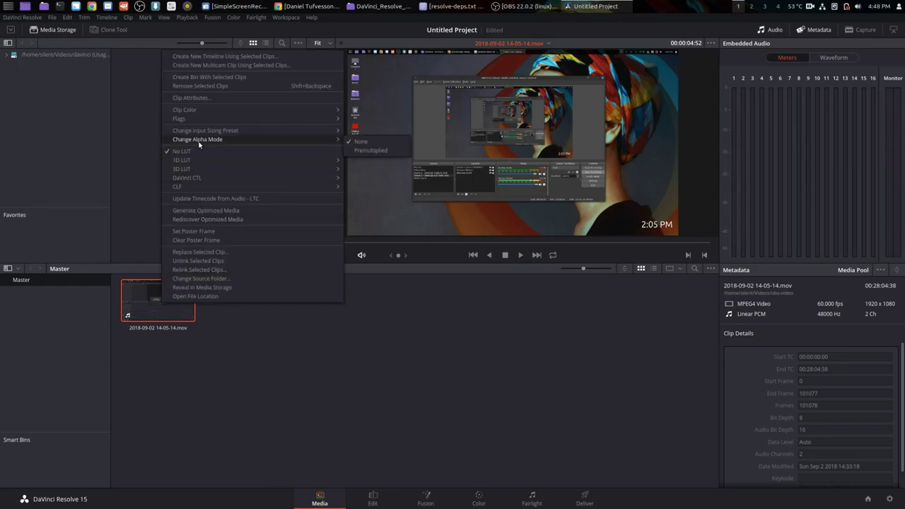
click(105, 186)
click(4, 17)
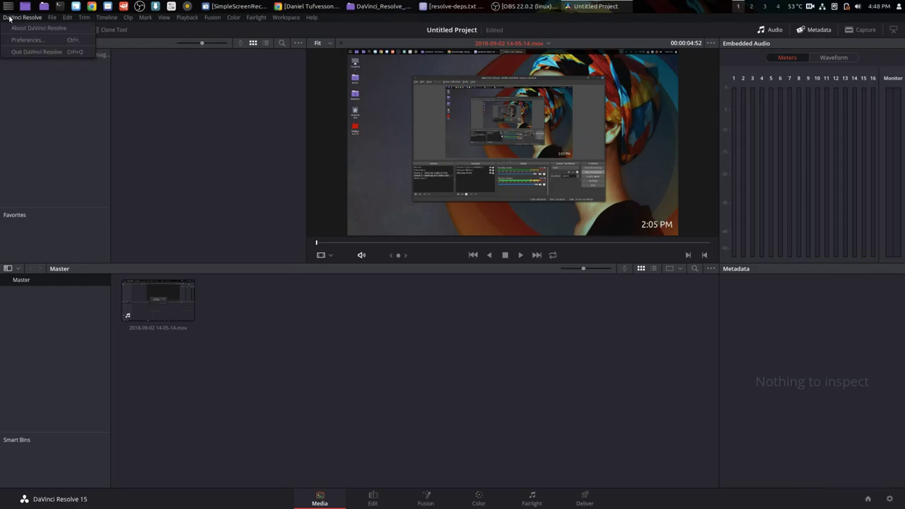
click(10, 58)
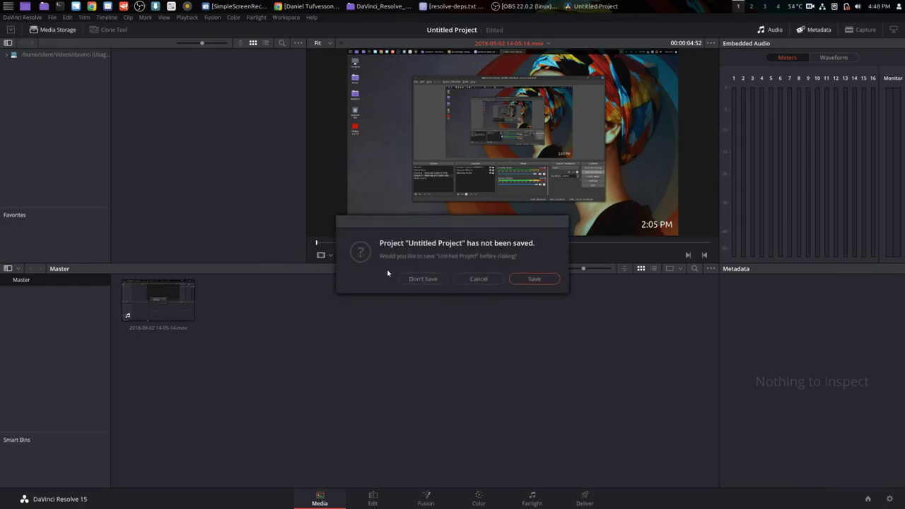
click(422, 279)
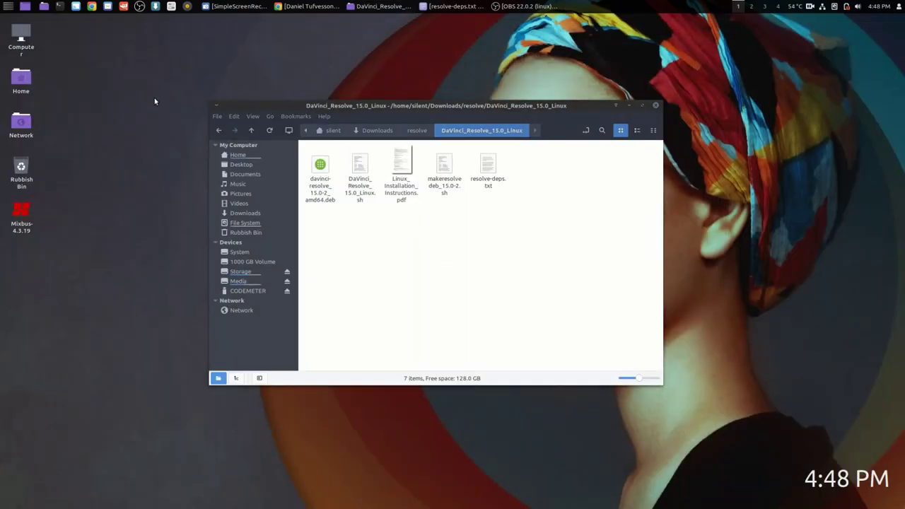
Step: Open the Mint menu's Sound & Video applications list
click(7, 7)
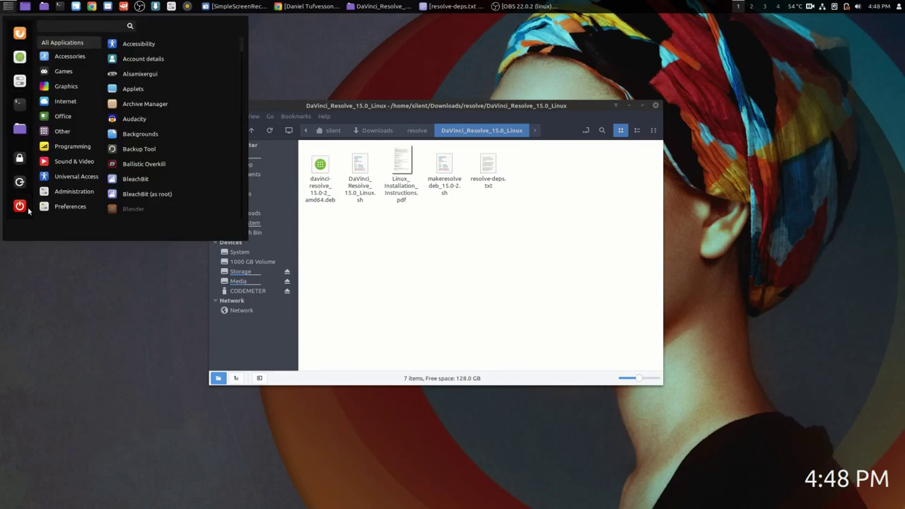
mouse_move(70, 161)
scroll(162, 152, down, 1)
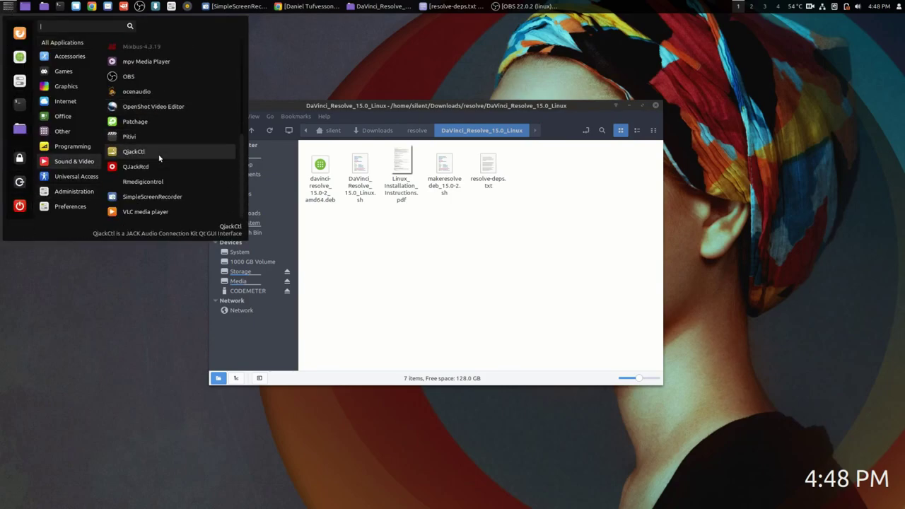
Step: Launch SimpleScreenRecorder and show its MOV output page with mpeg4 video and pcm_s16le audio
click(143, 197)
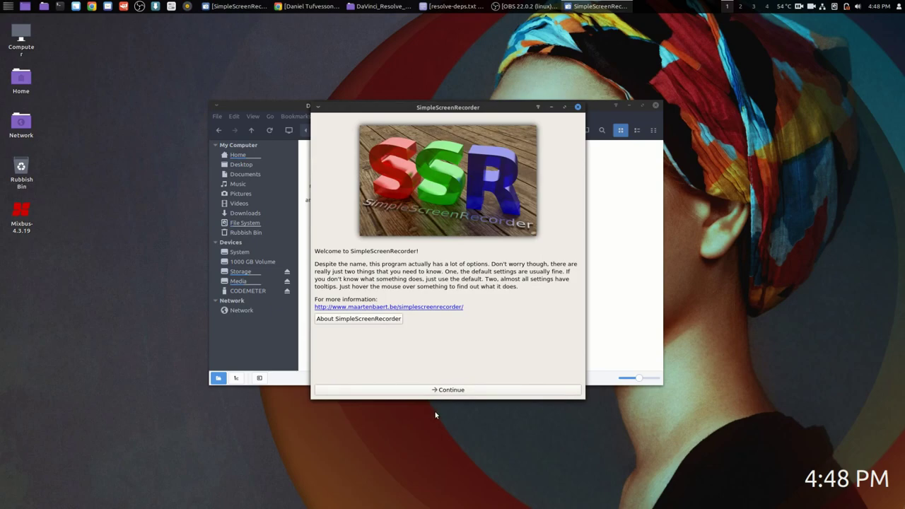
click(453, 390)
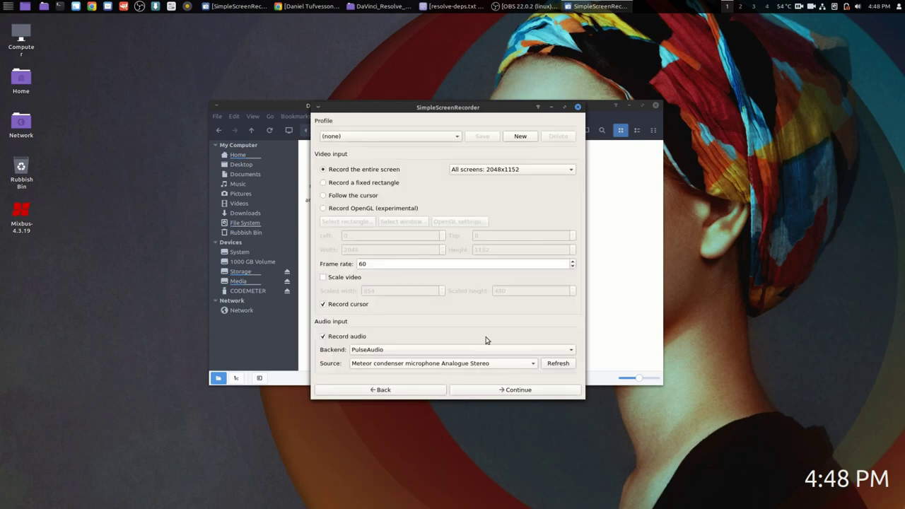
click(656, 105)
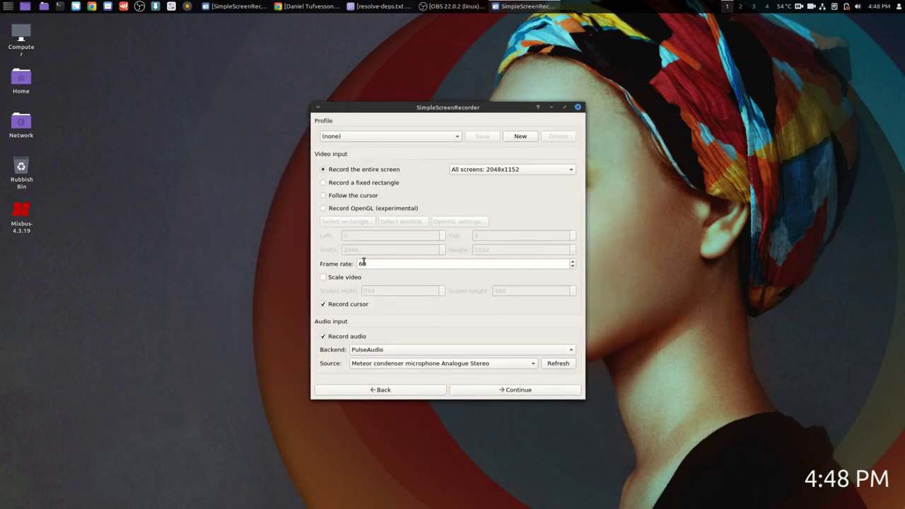
click(486, 393)
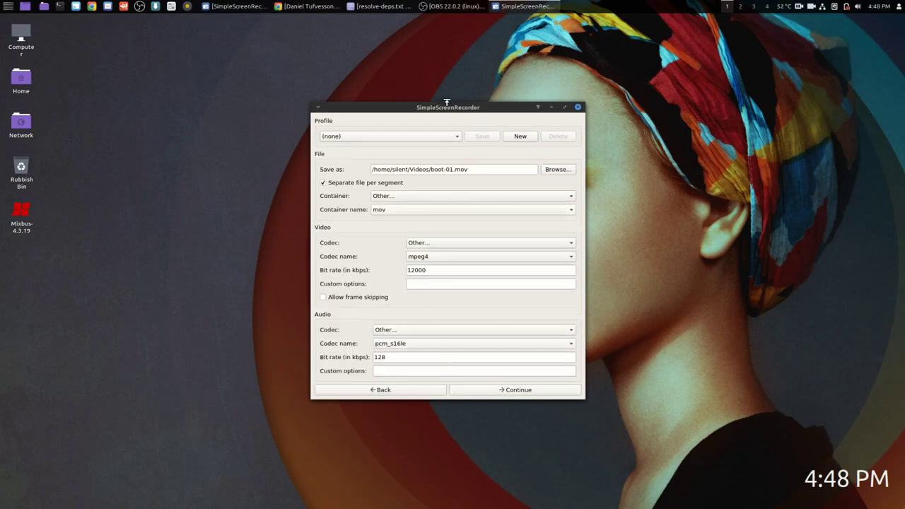
drag(445, 106, 205, 146)
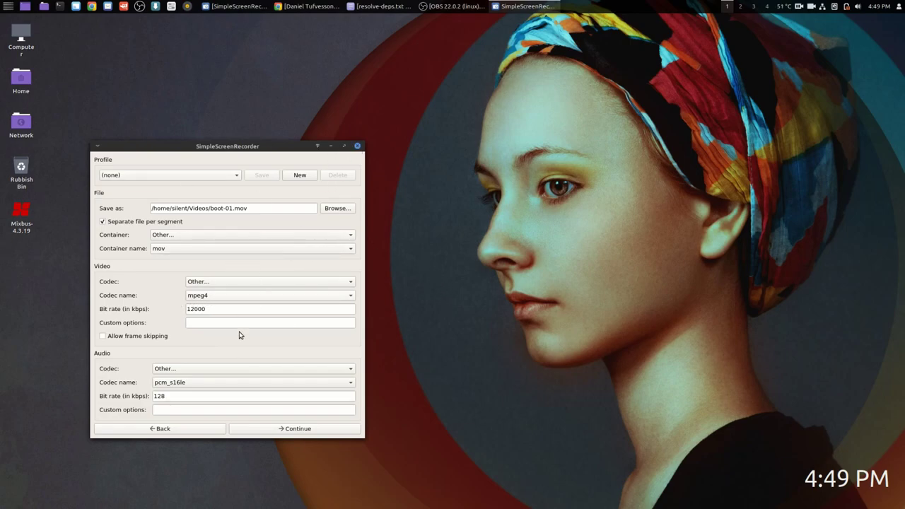
Step: Step back to the input page, close SimpleScreenRecorder's window and bring OBS Studio forward
click(173, 433)
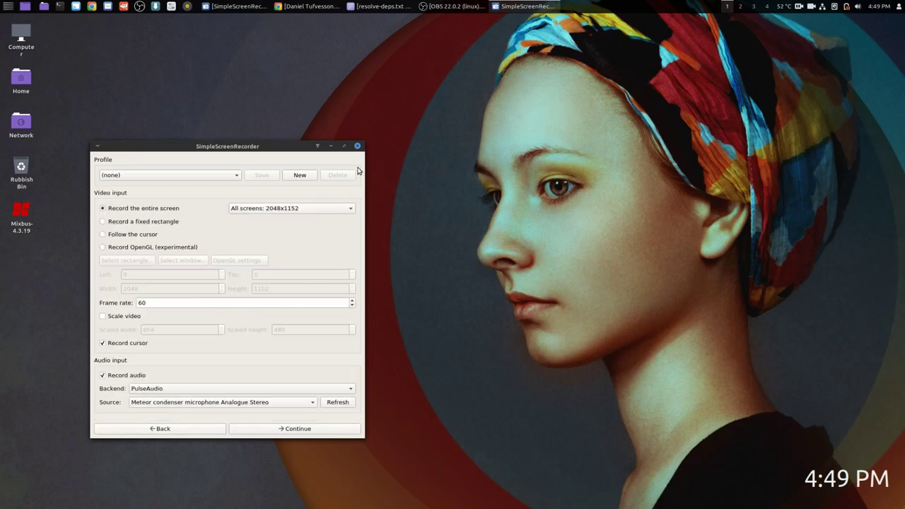
click(357, 146)
click(438, 6)
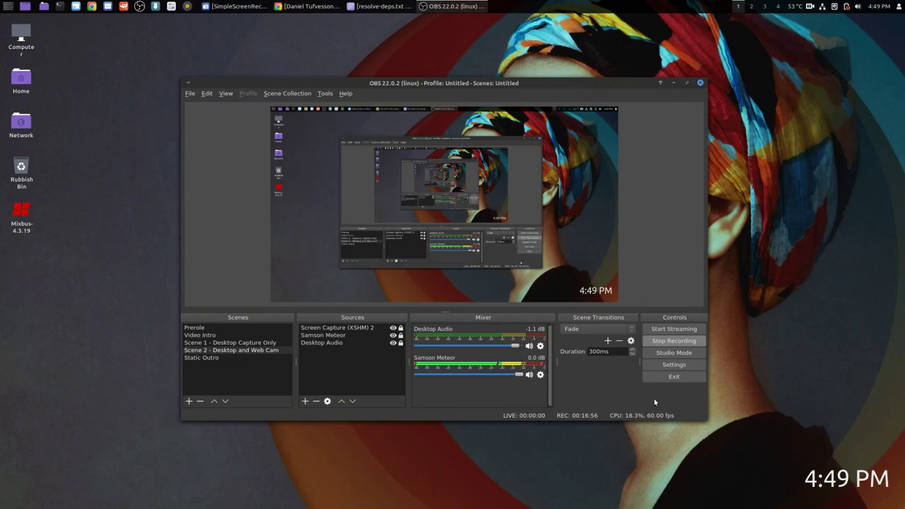
Step: Show OBS's Output Recording settings: FFmpeg MOV, mpeg4 video at 12000, pcm_s16le audio
click(673, 365)
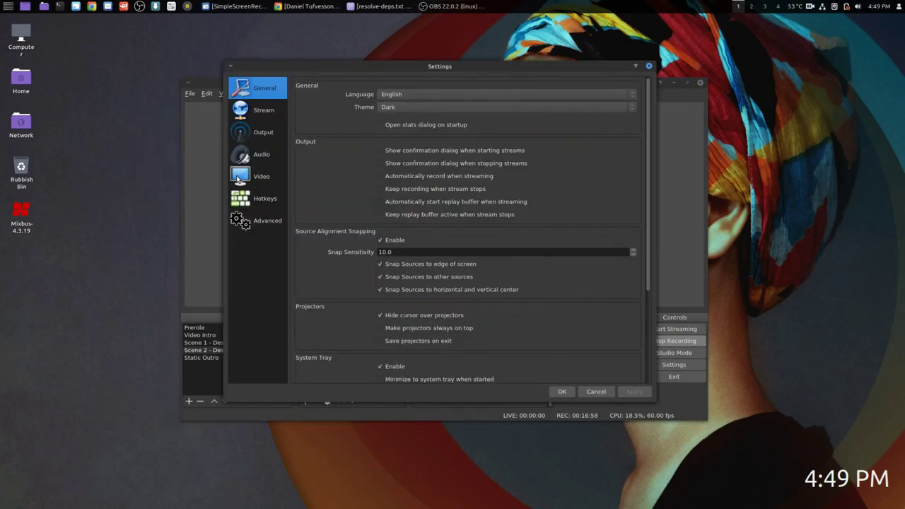
click(245, 132)
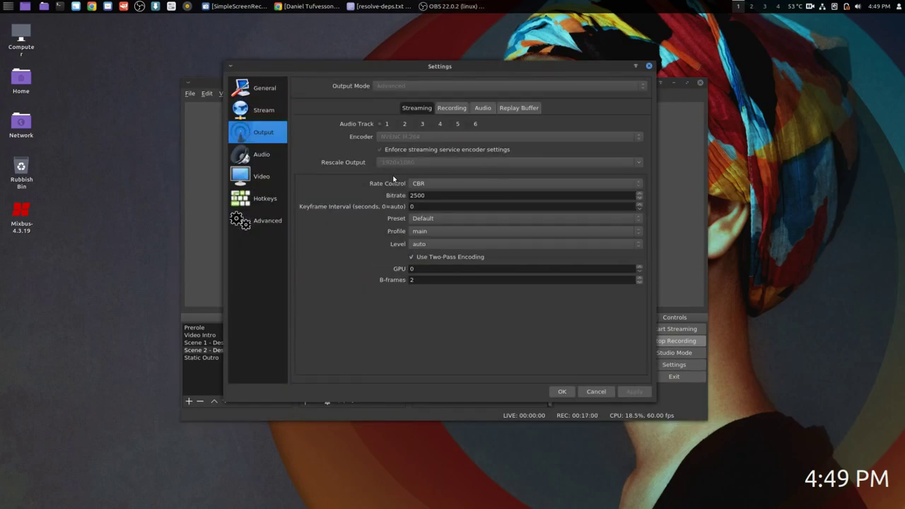
drag(464, 68, 464, 82)
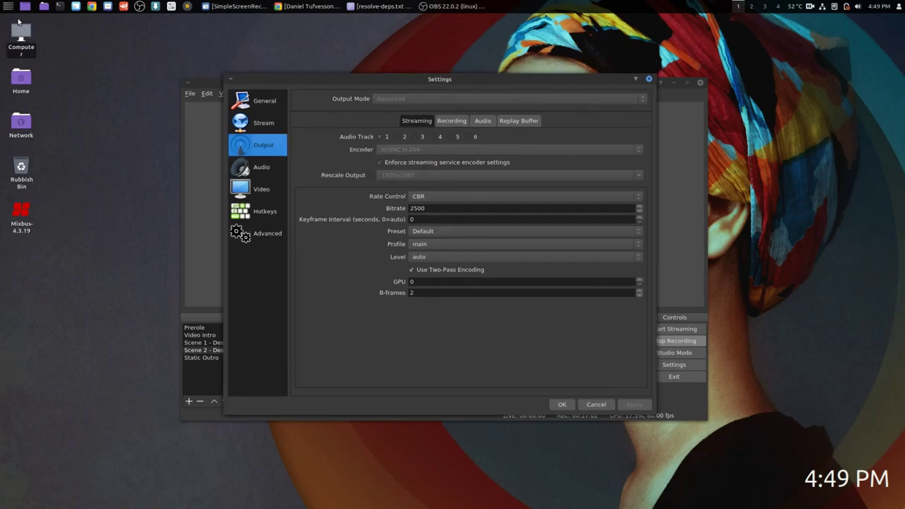
click(462, 123)
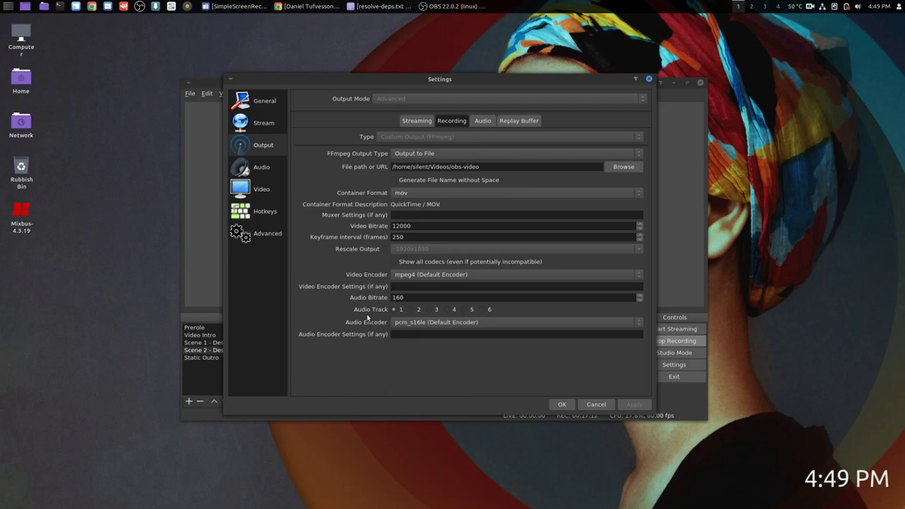
drag(407, 80, 410, 89)
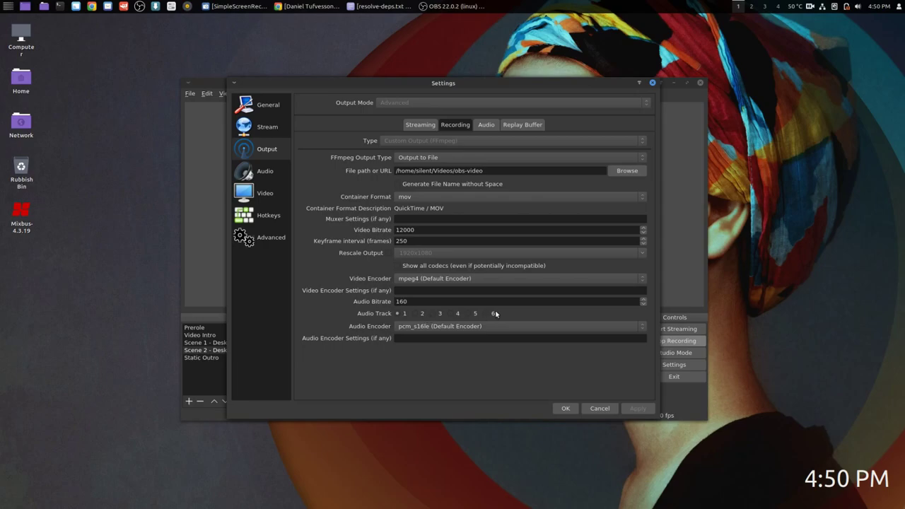
Step: Cancel the settings and review Desktop Audio and Samson Meteor track assignments in Advanced Audio Properties
click(599, 408)
right_click(436, 385)
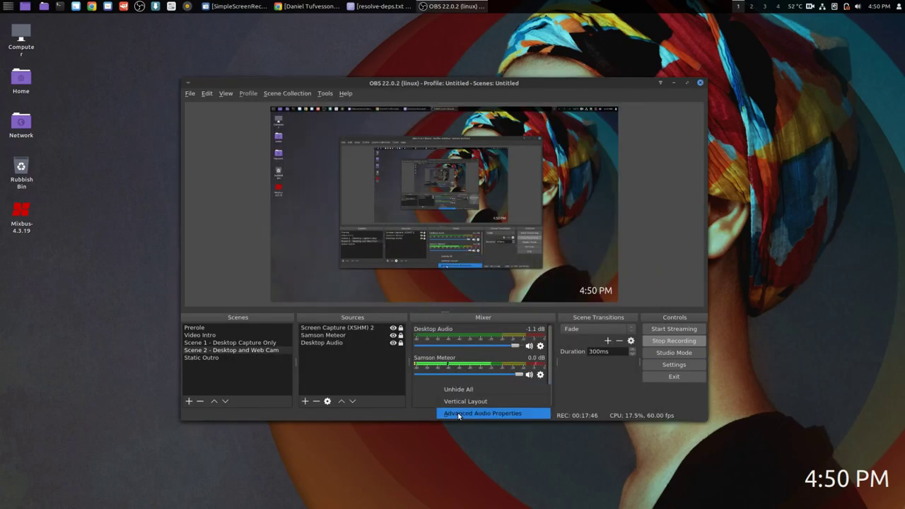
click(481, 413)
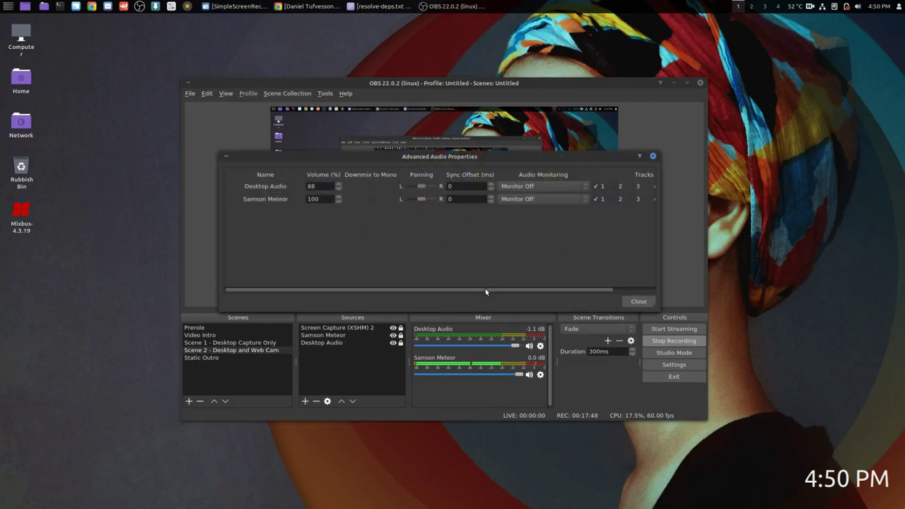
drag(487, 290, 551, 298)
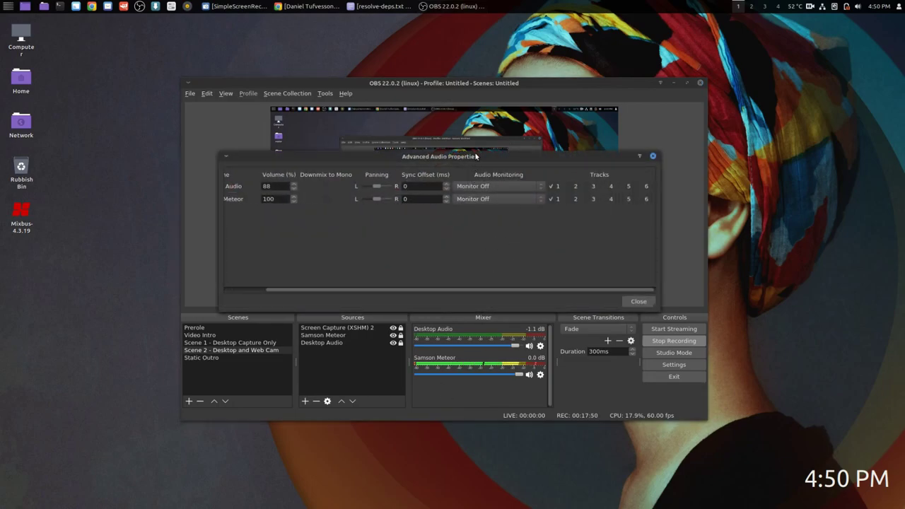
drag(472, 157, 468, 175)
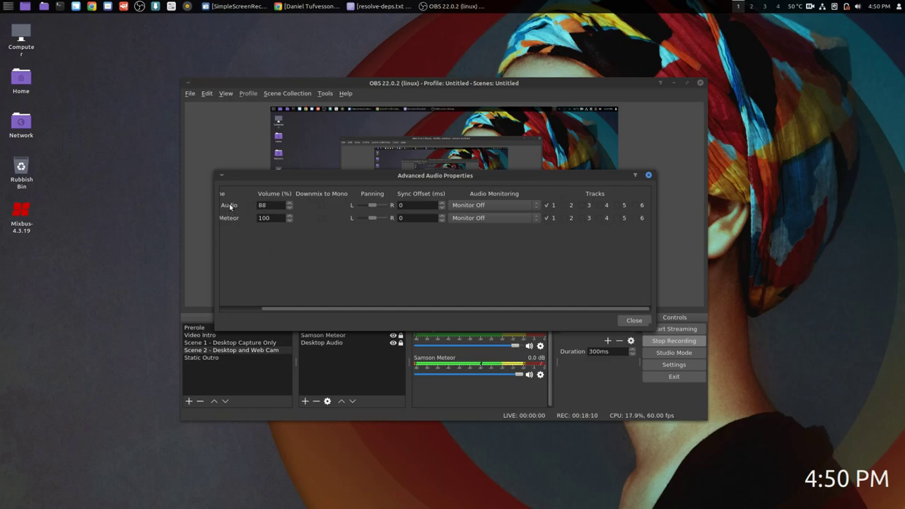
click(634, 320)
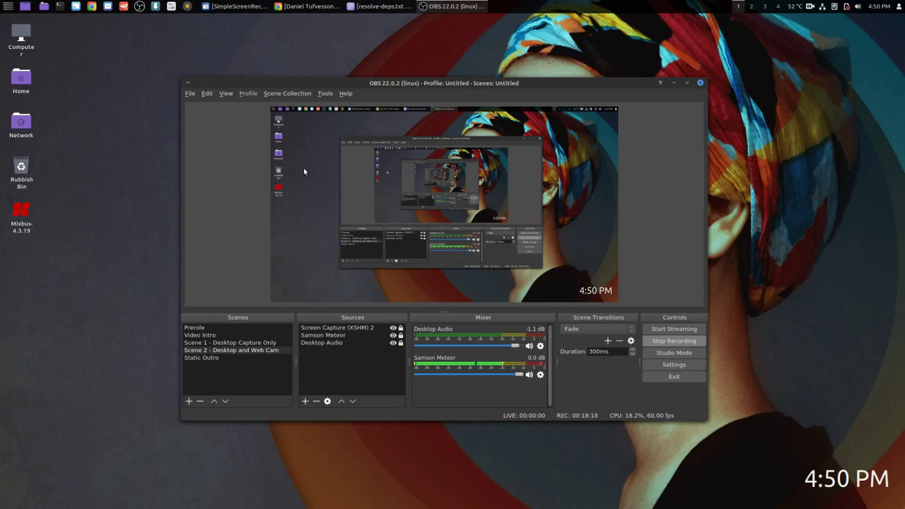
click(181, 47)
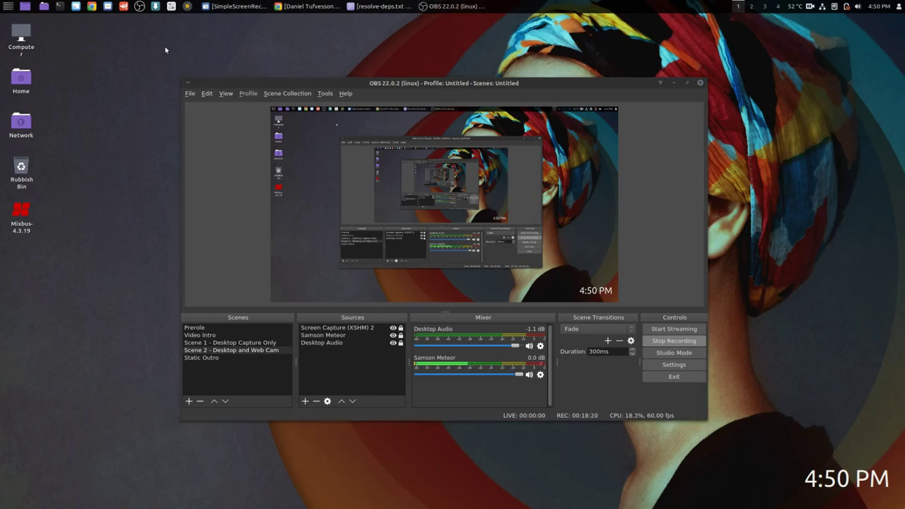
Step: Minimize the OBS Studio window to reveal the empty Linux Mint desktop
click(673, 83)
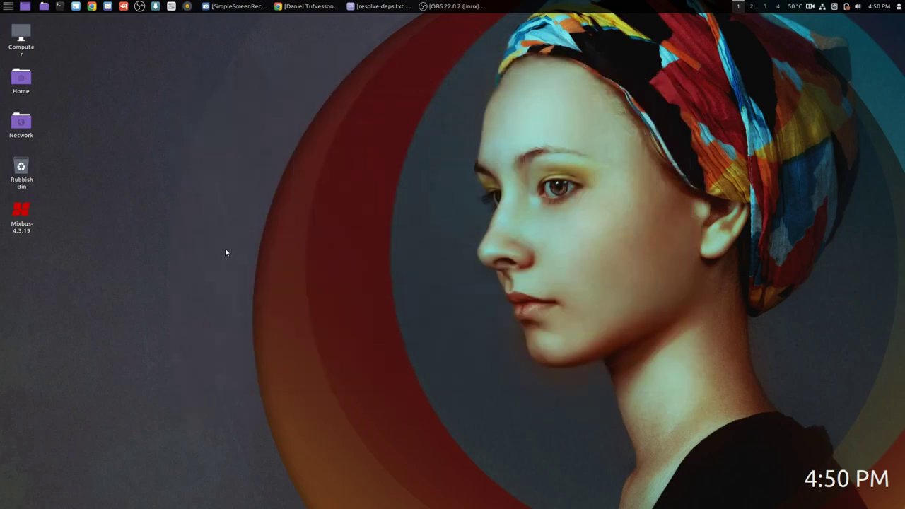